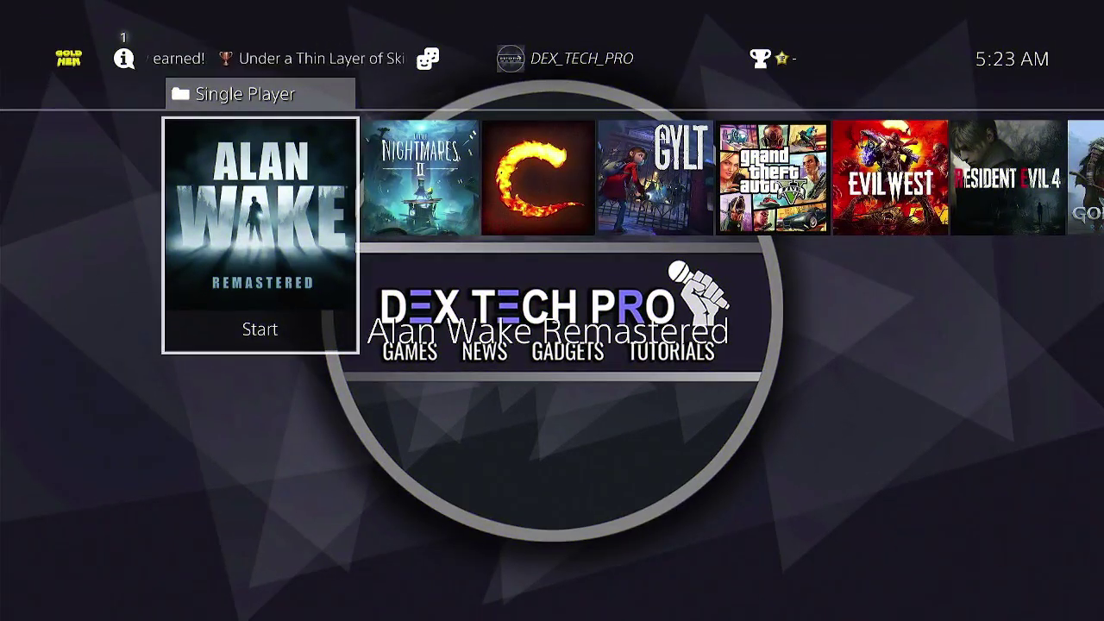
- Browse through the installed games in the Single Player folder, from Alan Wake Remastered past Battlefield 1
{"action": "key", "text": "Right"}
{"action": "key", "text": "Right"}
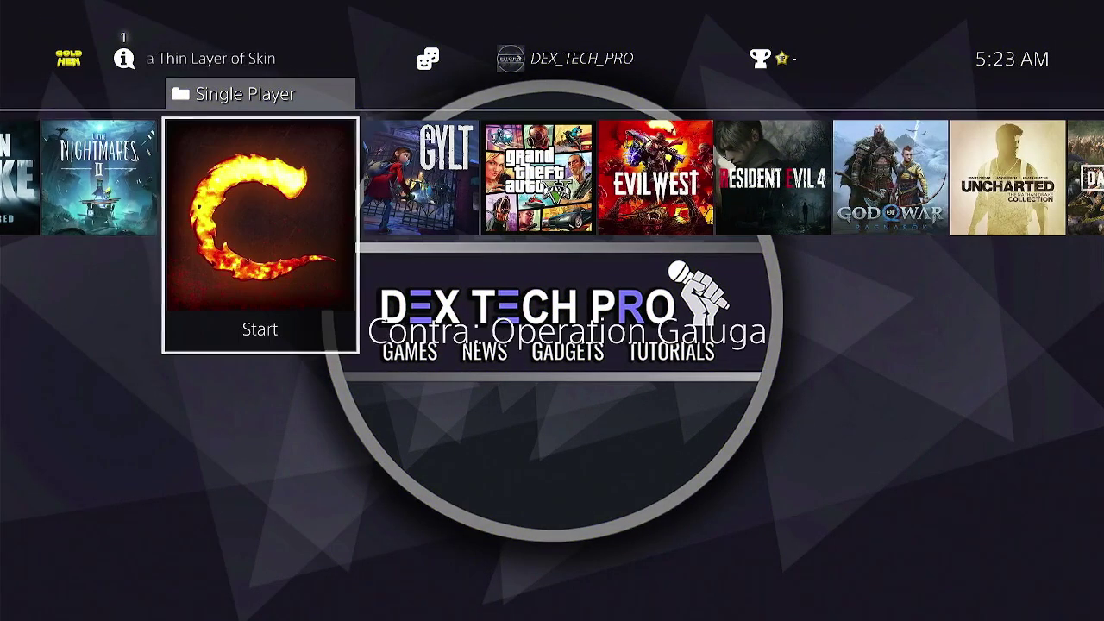
{"action": "key", "text": "Right"}
{"action": "key", "text": "Right"}
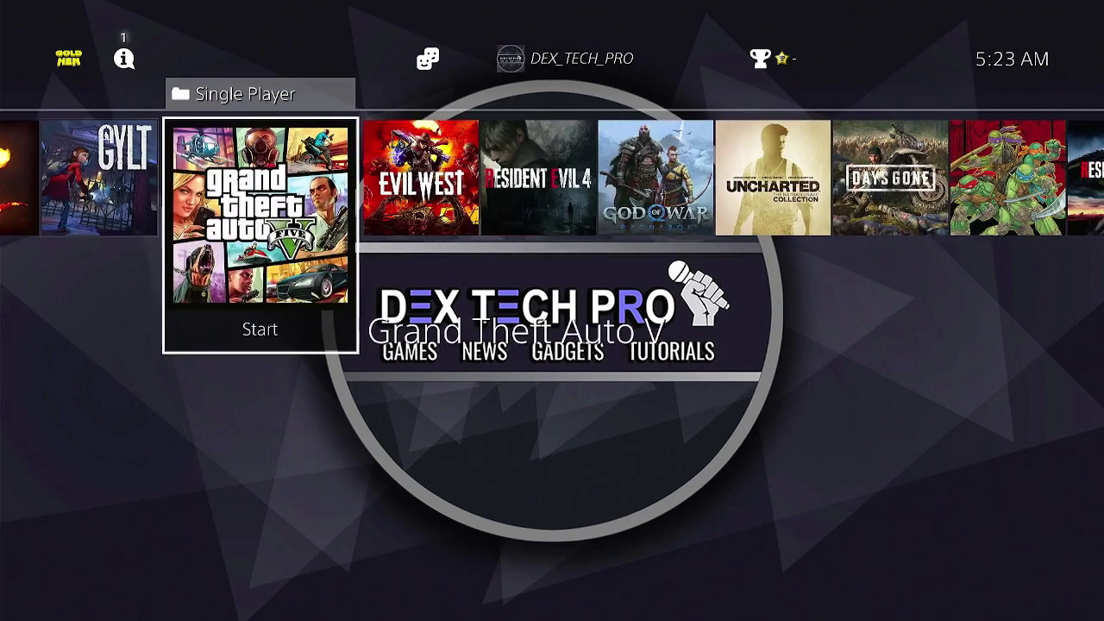
{"action": "key", "text": "Right"}
{"action": "key", "text": "Right"}
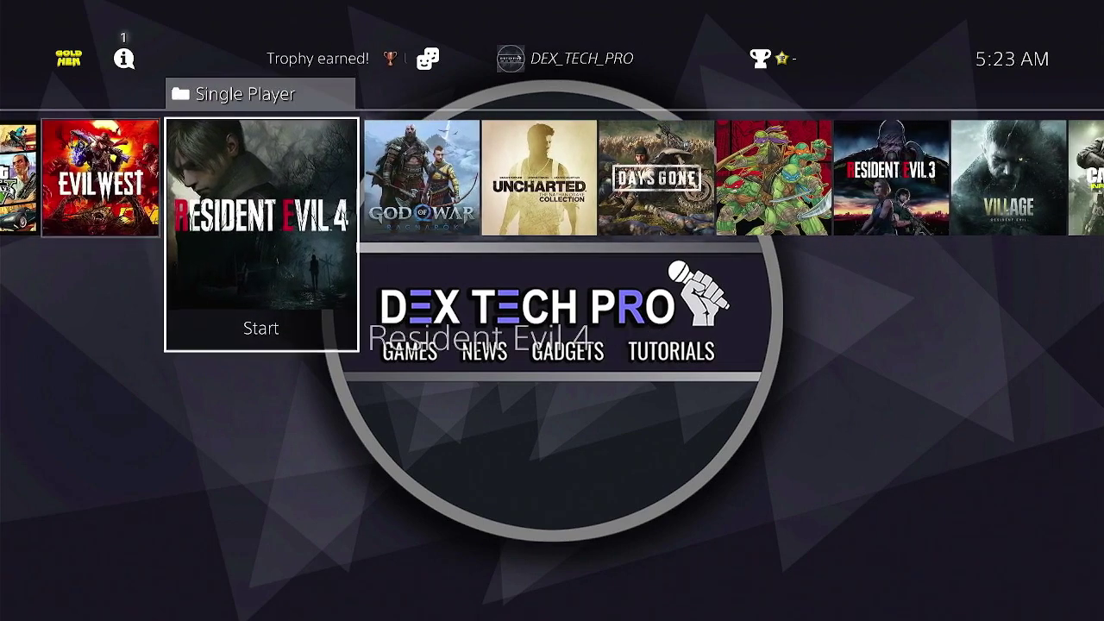
{"action": "key", "text": "Right"}
{"action": "key", "text": "Right"}
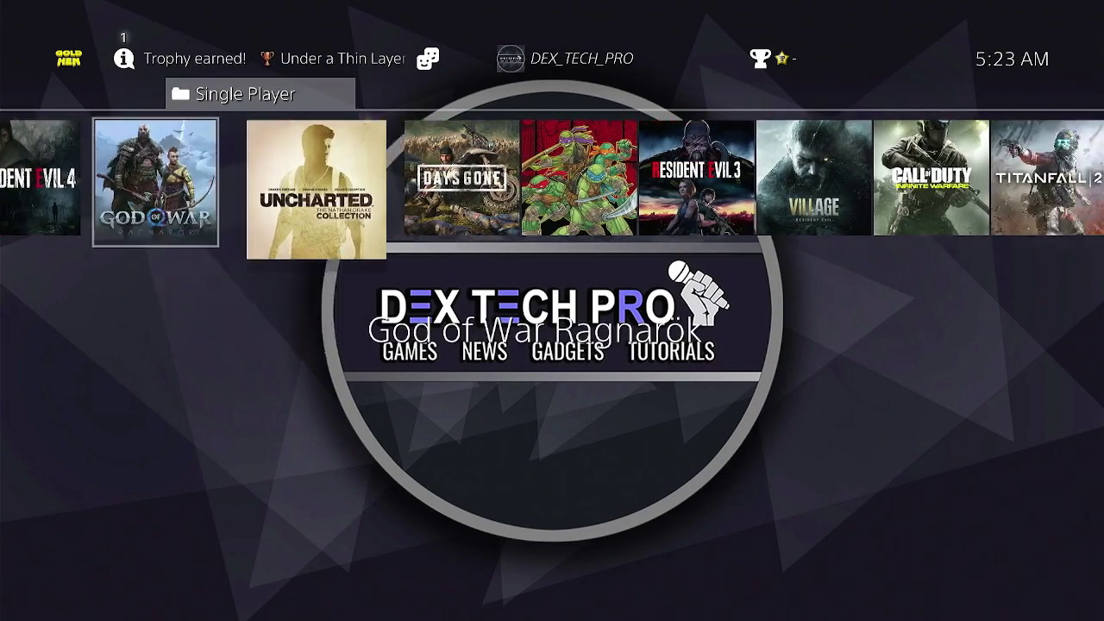
{"action": "key", "text": "Right"}
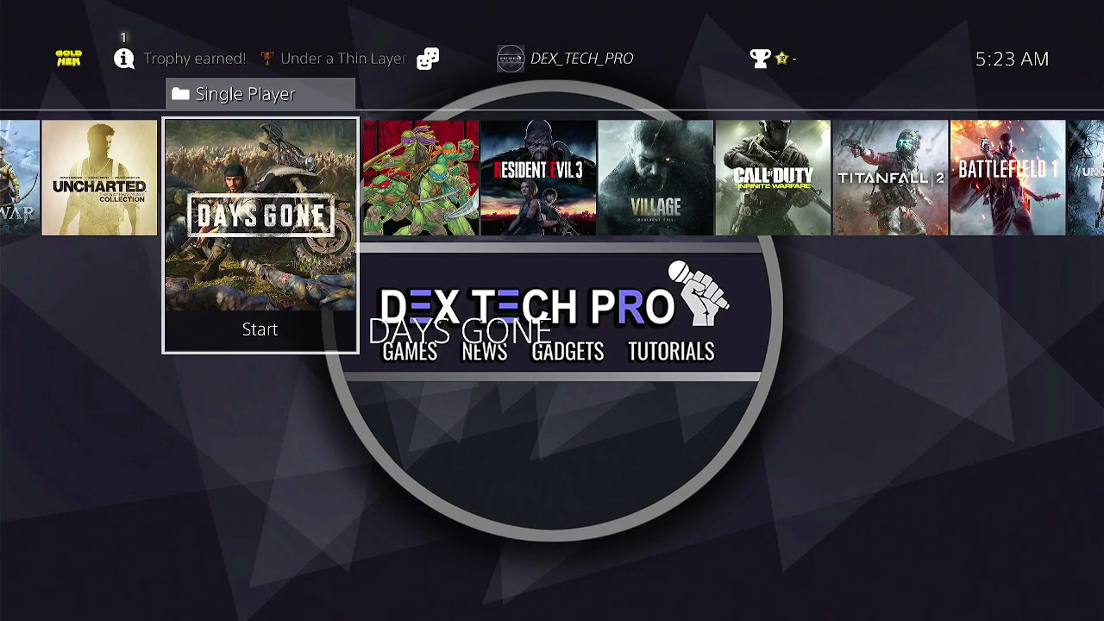
{"action": "key", "text": "Right"}
{"action": "key", "text": "Right"}
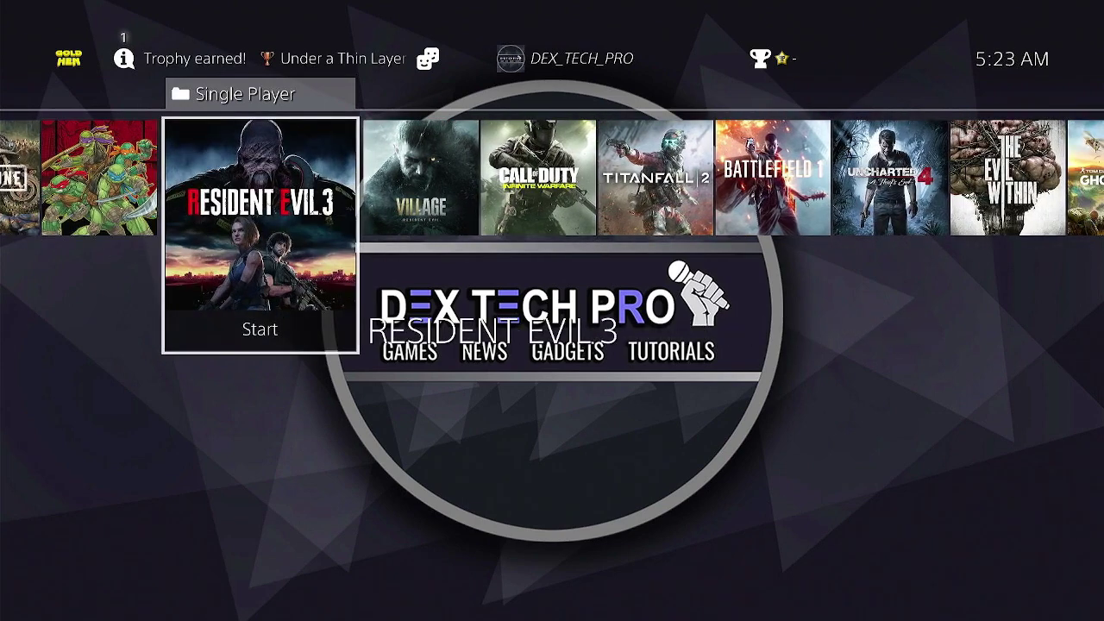
{"action": "key", "text": "Right"}
{"action": "key", "text": "Right"}
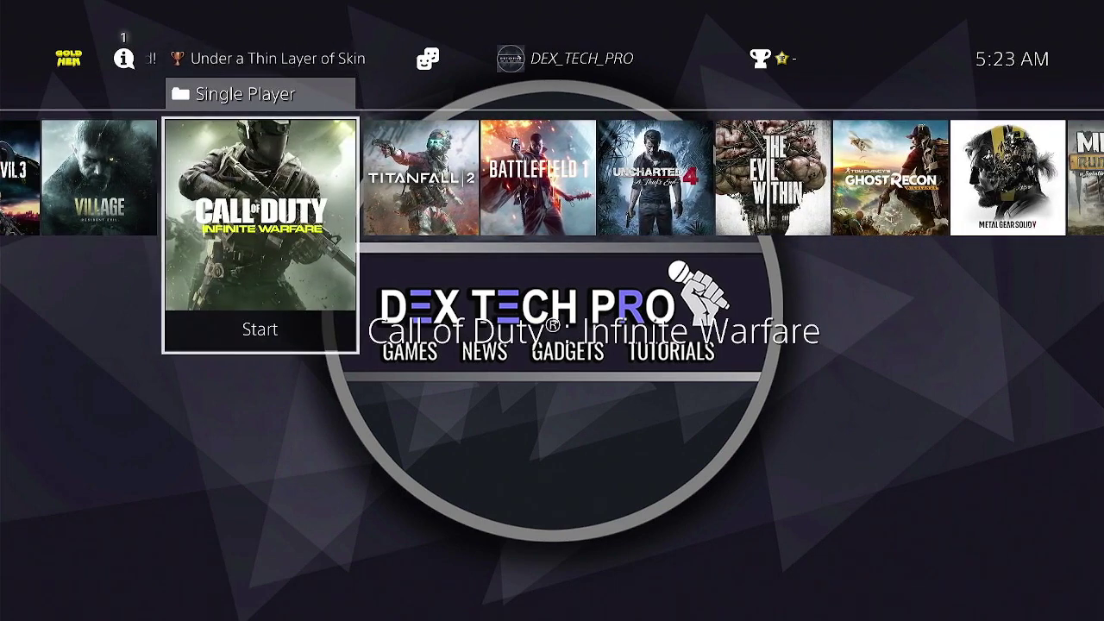
{"action": "key", "text": "Right"}
{"action": "key", "text": "Right"}
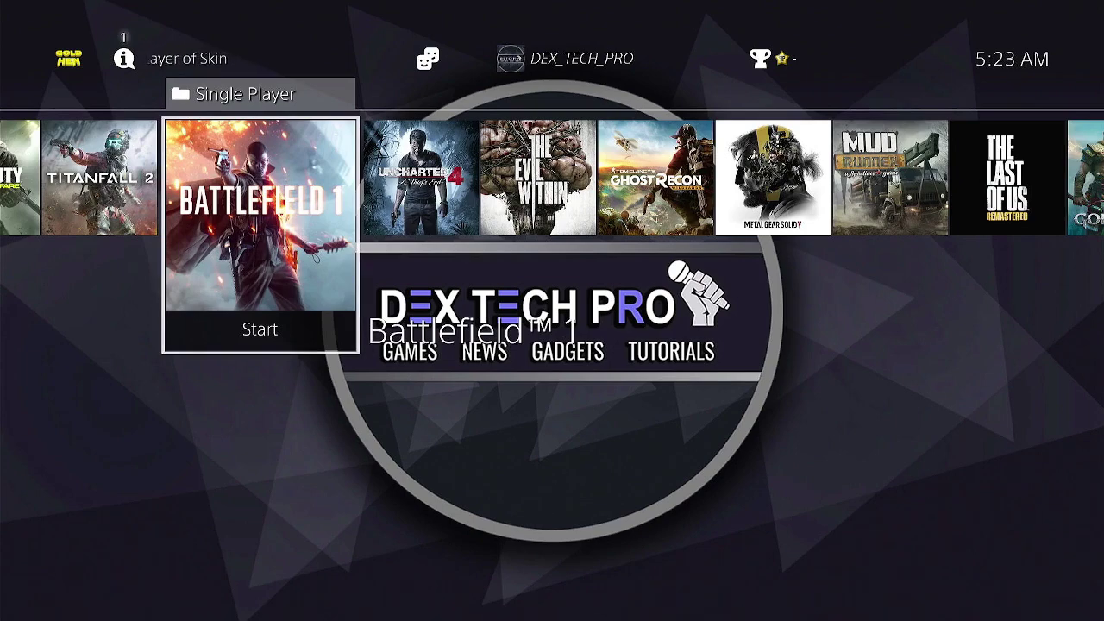
{"action": "key", "text": "Right"}
{"action": "key", "text": "Right"}
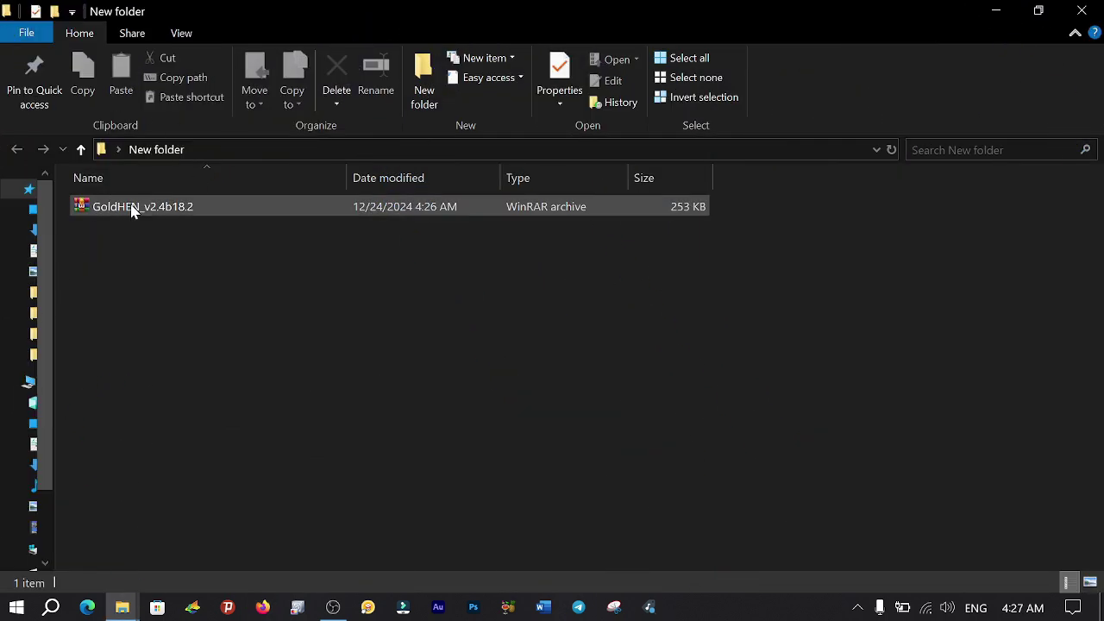
- Switch to File Explorer on the PC and extract the GoldHEN_v2.4b18.2 archive into its current folder
{"action": "left_click", "coordinate": [130, 211]}
{"action": "right_click", "coordinate": [130, 211]}
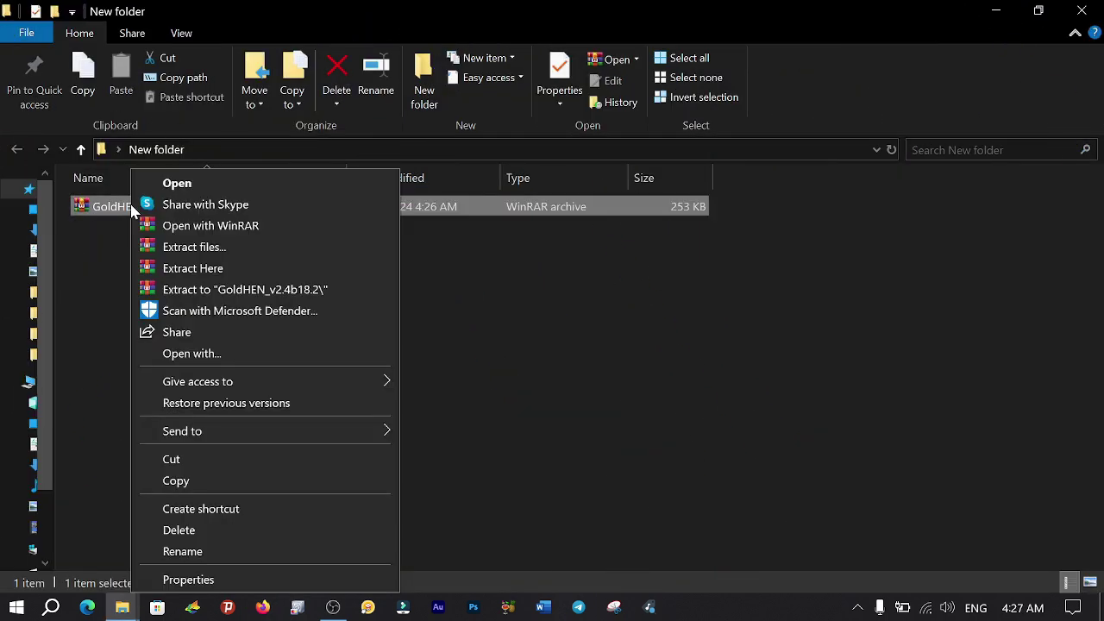
{"action": "left_click", "coordinate": [260, 268]}
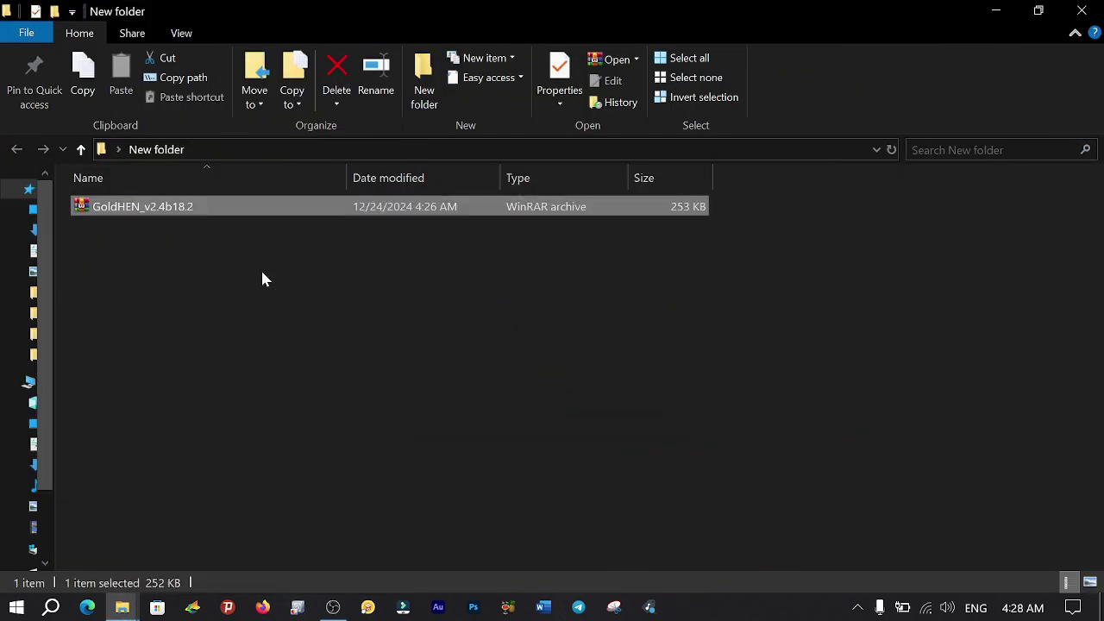
{"action": "left_click", "coordinate": [157, 380]}
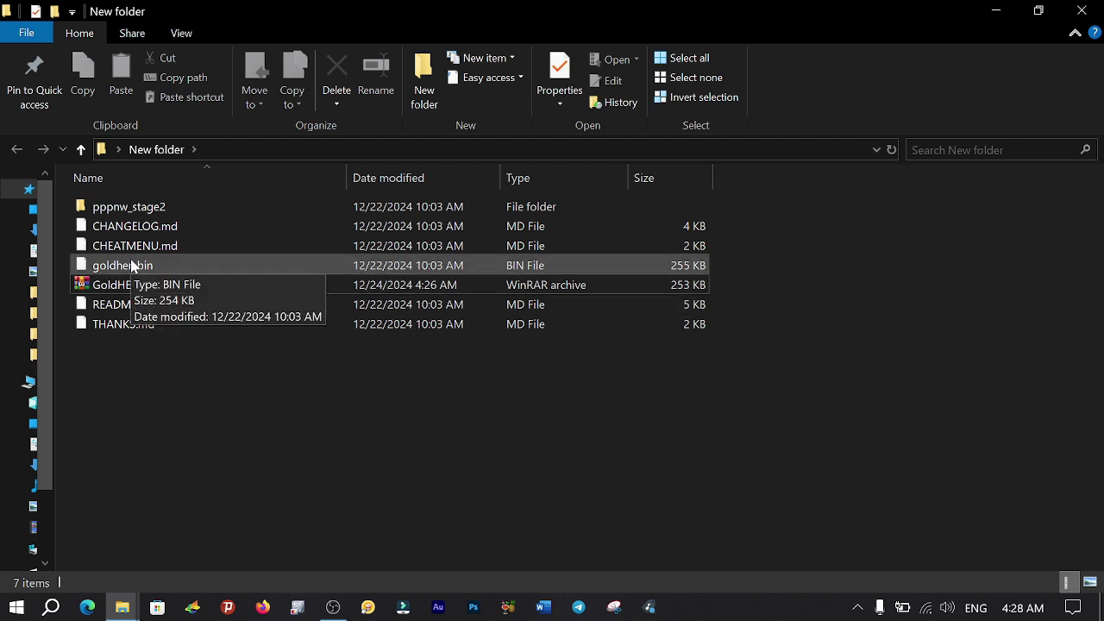
- Extract the stage2_v1.03 archive in place inside the pppnw_stage2 folder
{"action": "double_click", "coordinate": [132, 211]}
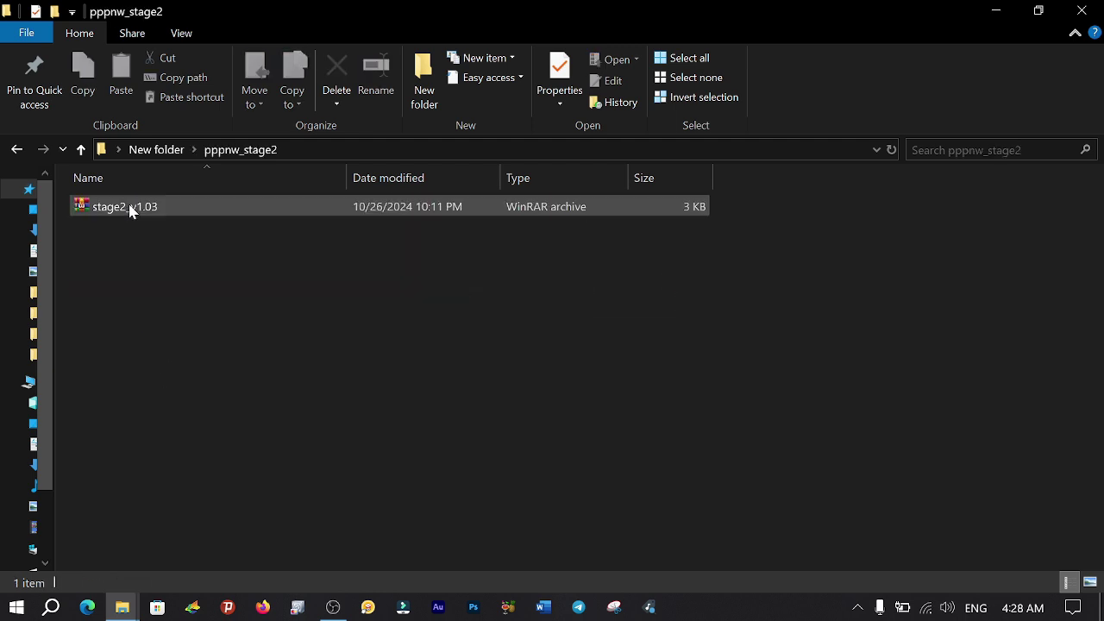
{"action": "right_click", "coordinate": [131, 211]}
{"action": "left_click", "coordinate": [212, 268]}
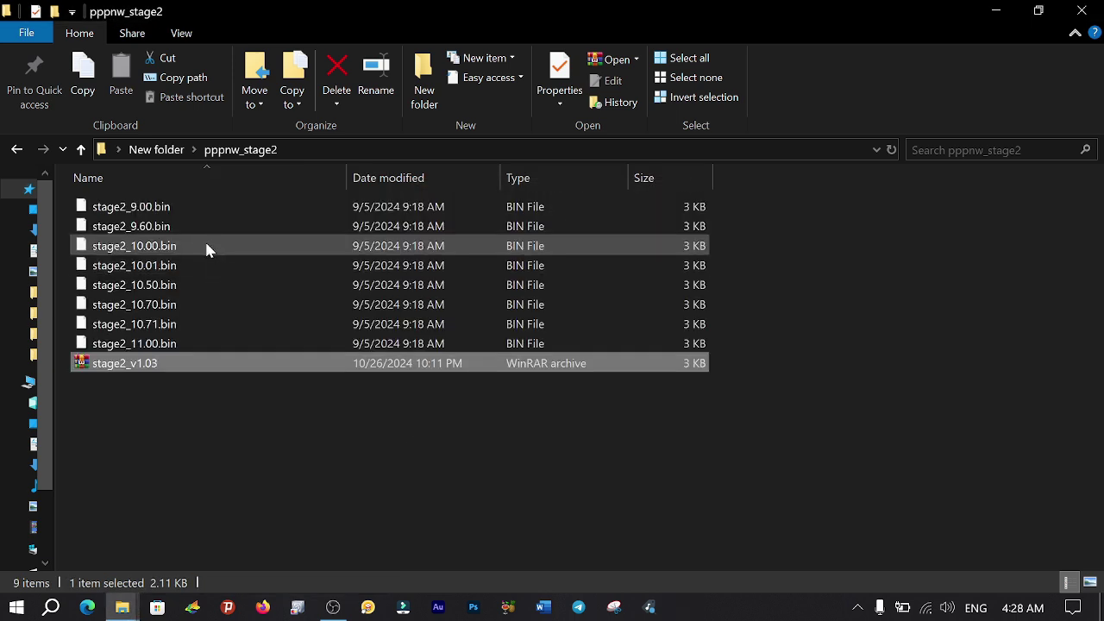
{"action": "left_click", "coordinate": [225, 440]}
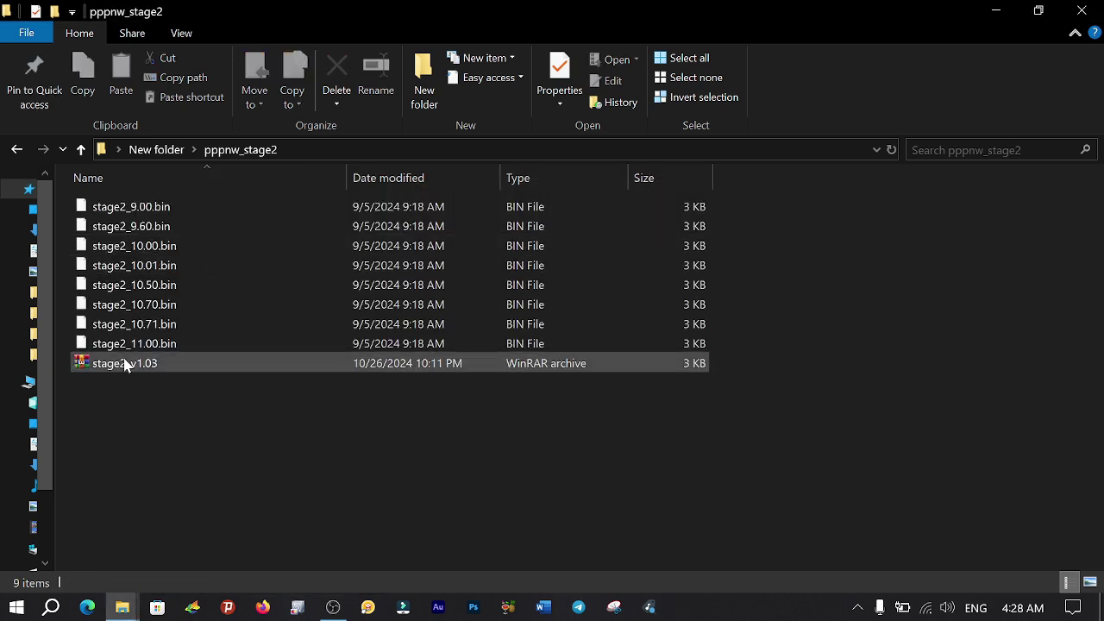
- Move stage2_11.00.bin from the pppnw_stage2 folder to the desktop
{"action": "left_click", "coordinate": [150, 349]}
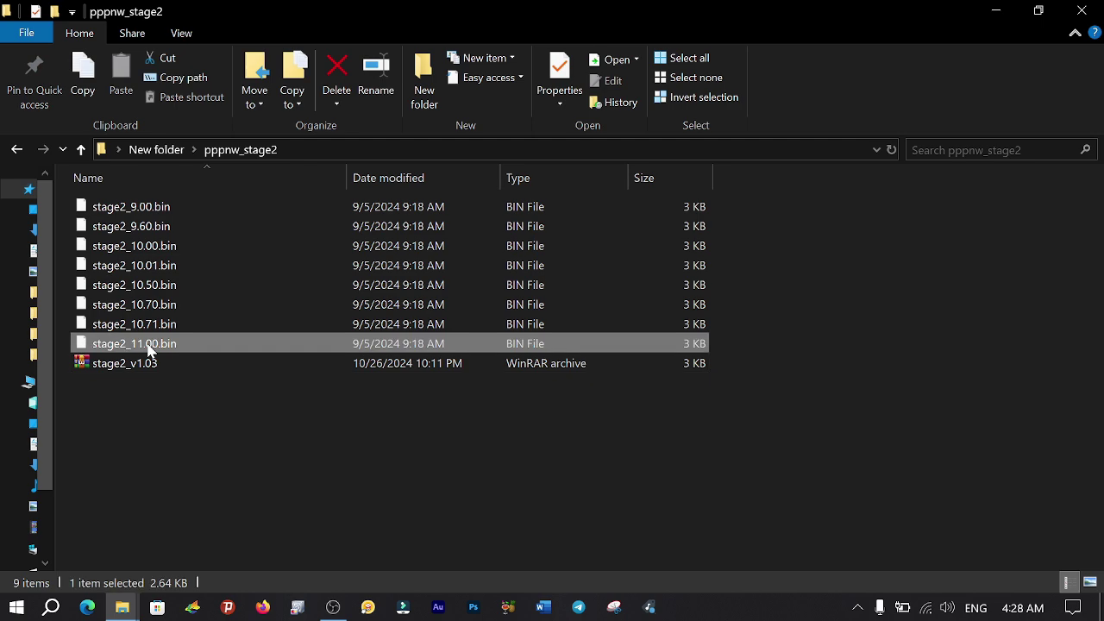
{"action": "right_click", "coordinate": [150, 348]}
{"action": "left_click", "coordinate": [217, 458]}
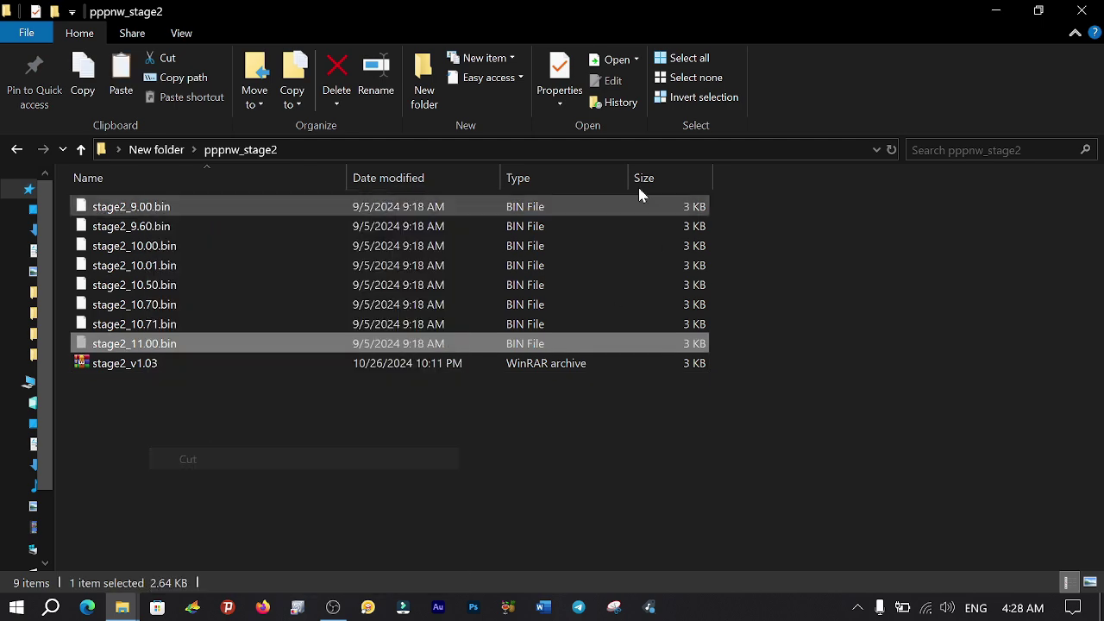
{"action": "left_click", "coordinate": [1035, 9]}
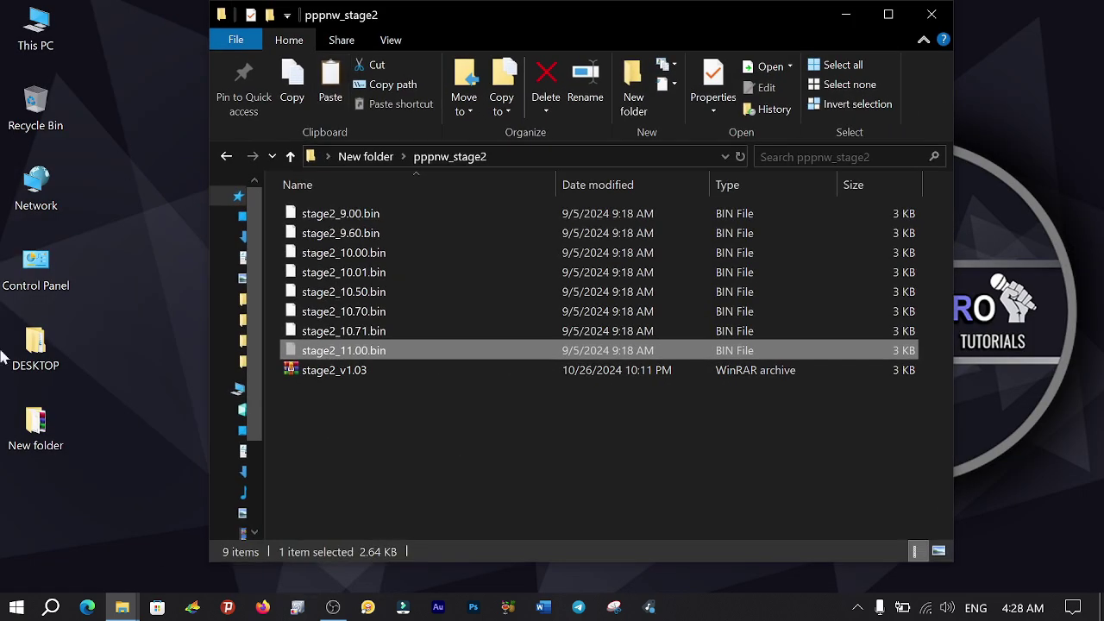
{"action": "right_click", "coordinate": [94, 511]}
{"action": "left_click", "coordinate": [142, 328]}
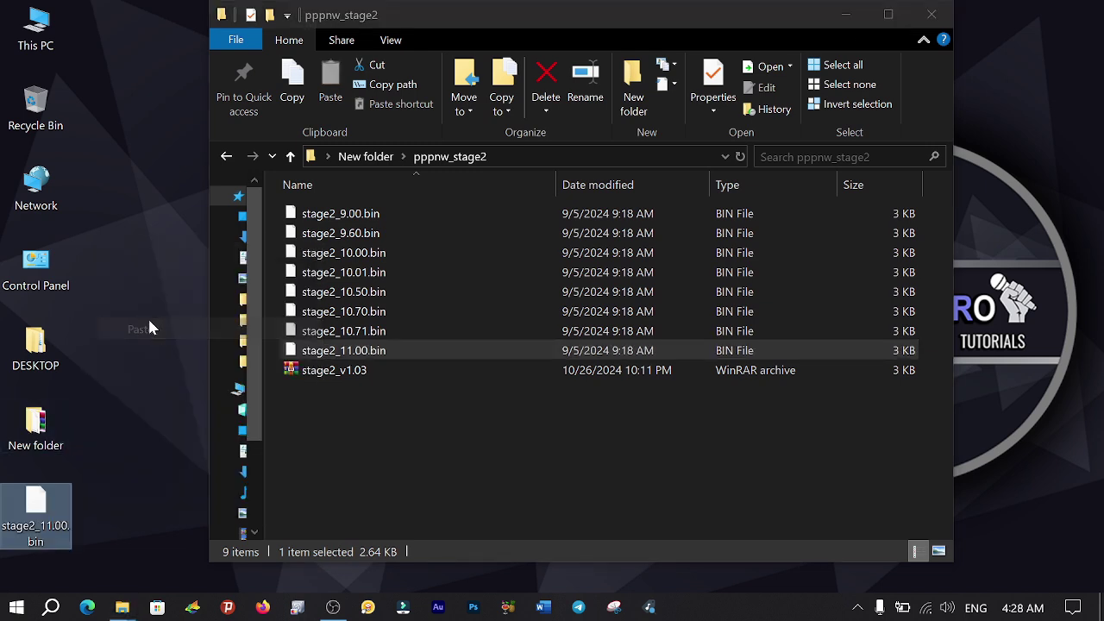
- Move goldhen.bin from the parent New folder to the desktop and close the folder window
{"action": "left_click", "coordinate": [290, 157]}
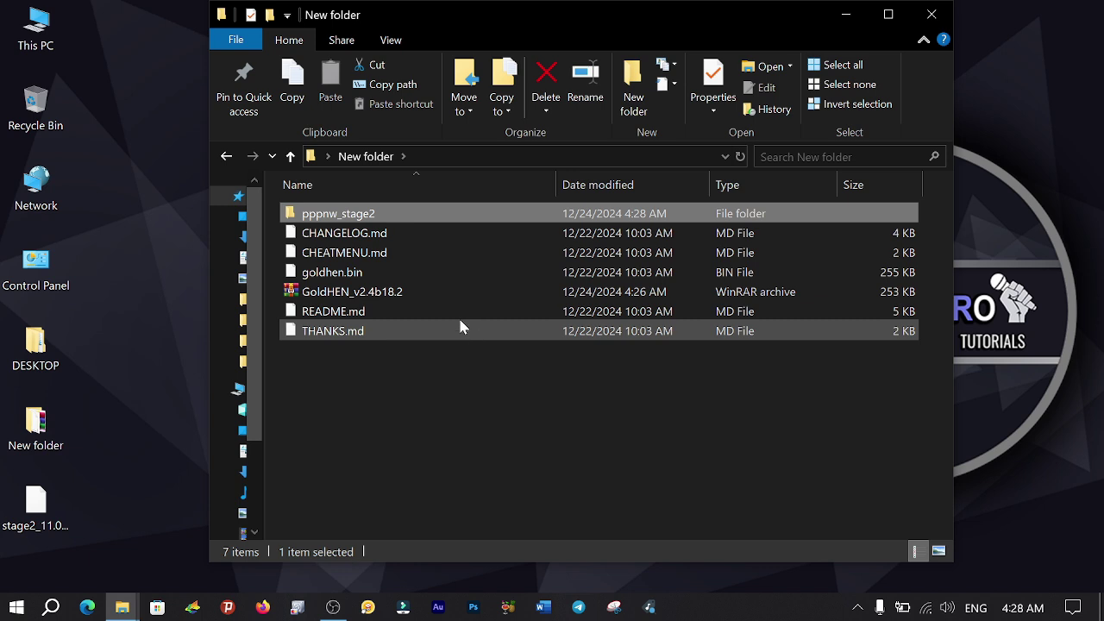
{"action": "left_click", "coordinate": [333, 273]}
{"action": "right_click", "coordinate": [333, 273]}
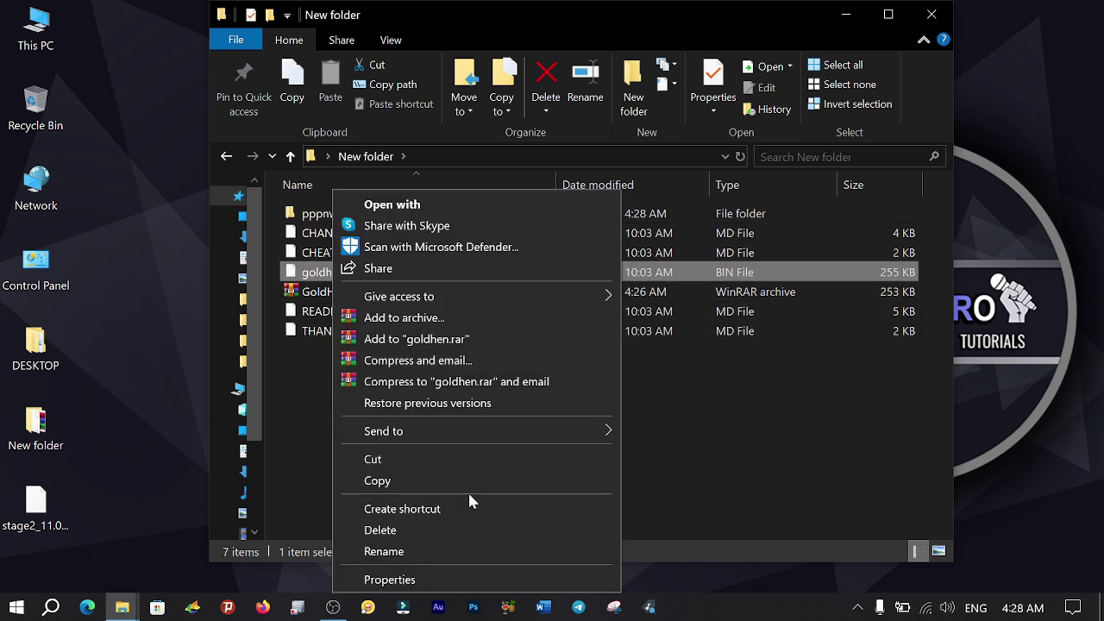
{"action": "left_click", "coordinate": [429, 457]}
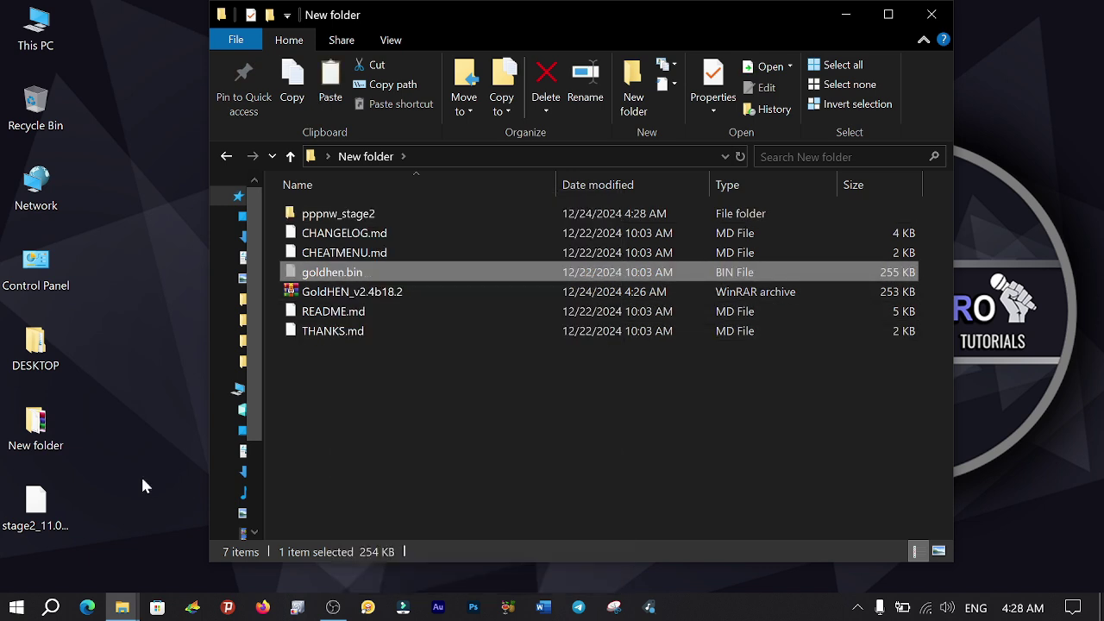
{"action": "right_click", "coordinate": [144, 481]}
{"action": "left_click", "coordinate": [195, 295]}
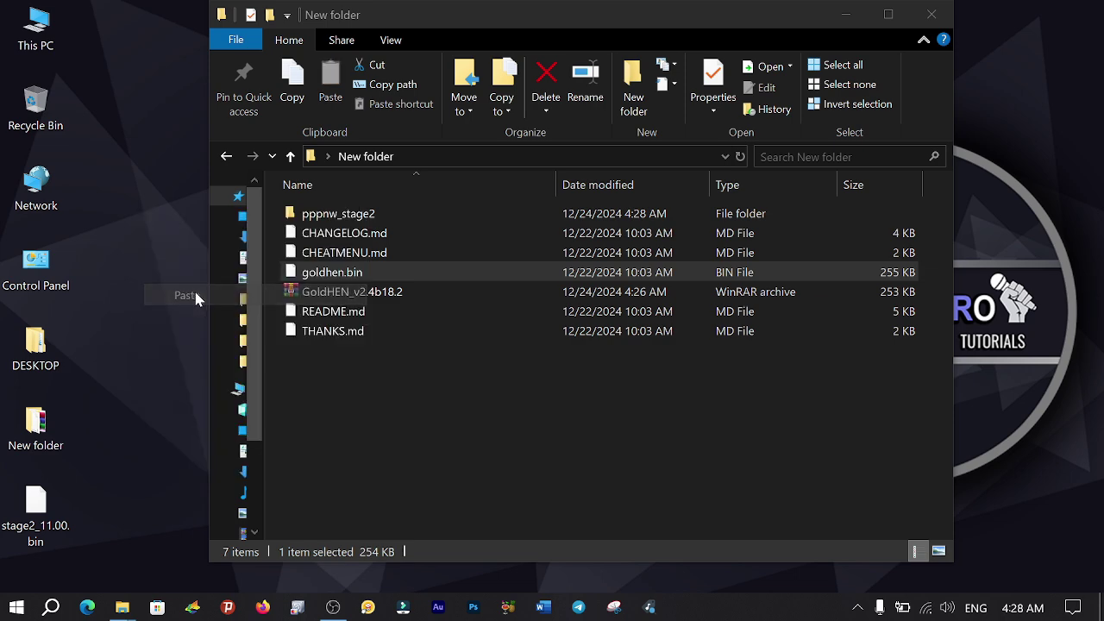
{"action": "left_click", "coordinate": [932, 14]}
- Quick-format the CCSA_X64FRE (F:) USB drive as FAT32 with an 8192-byte allocation unit size and a blank volume label
{"action": "right_click", "coordinate": [608, 303]}
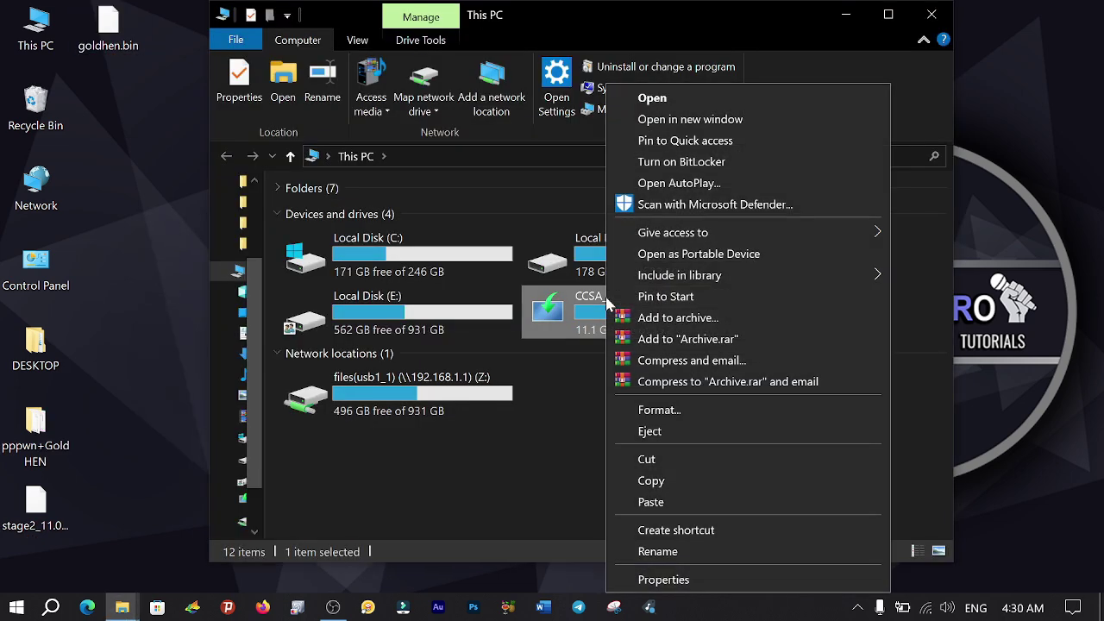
{"action": "left_click", "coordinate": [724, 409]}
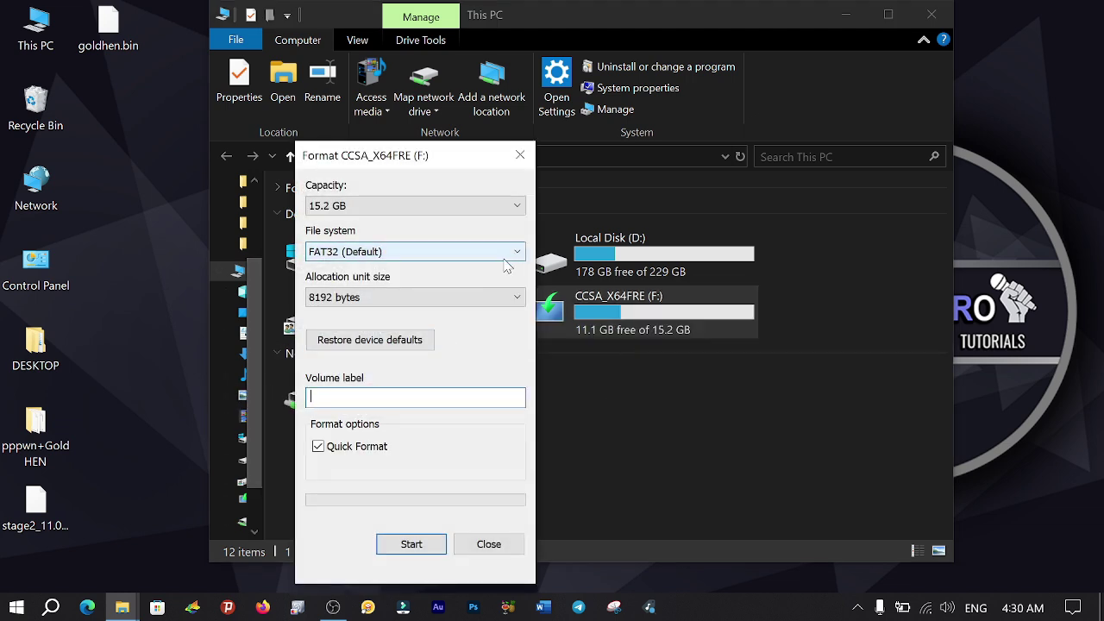
{"action": "left_click", "coordinate": [406, 546]}
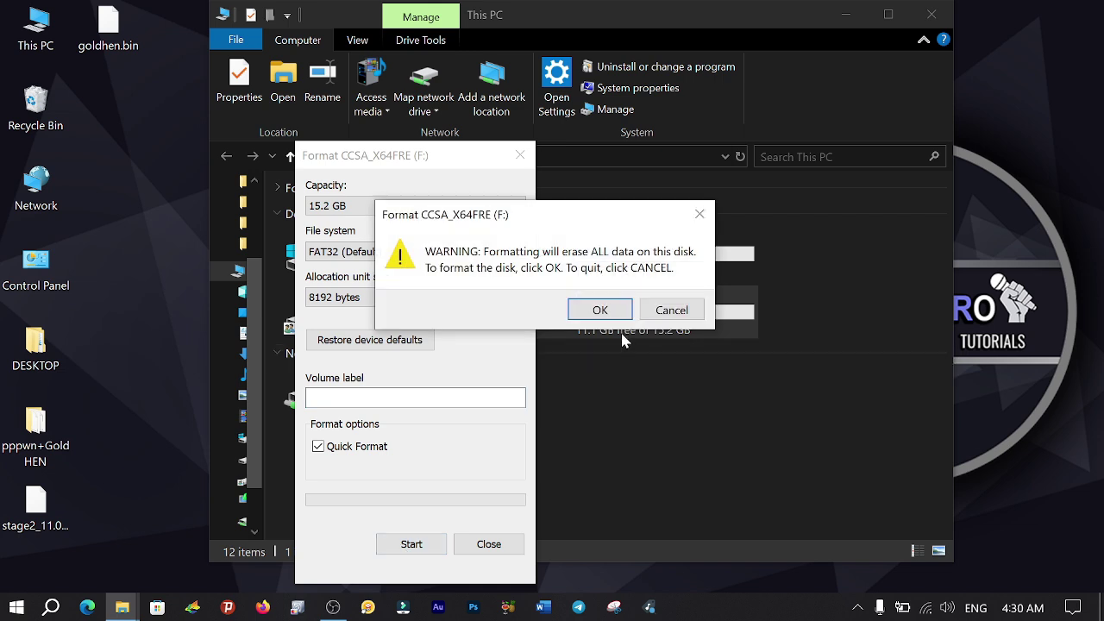
{"action": "left_click", "coordinate": [599, 311]}
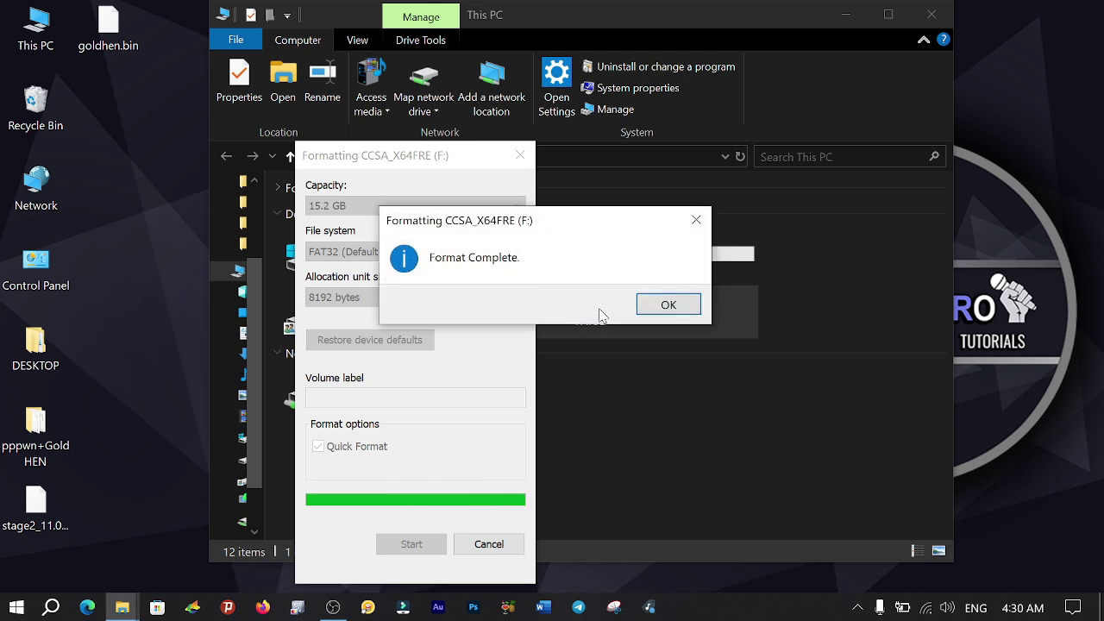
{"action": "left_click", "coordinate": [669, 306]}
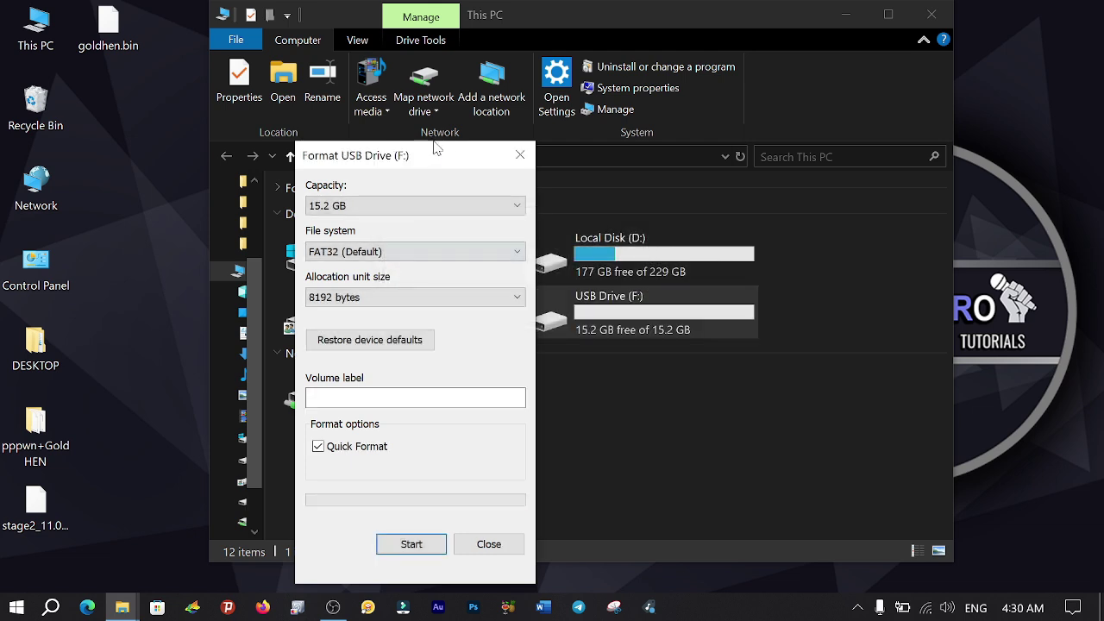
{"action": "left_click", "coordinate": [519, 157]}
- Copy goldhen.bin from the desktop to the root of USB Drive (F:) and close its window
{"action": "double_click", "coordinate": [721, 322]}
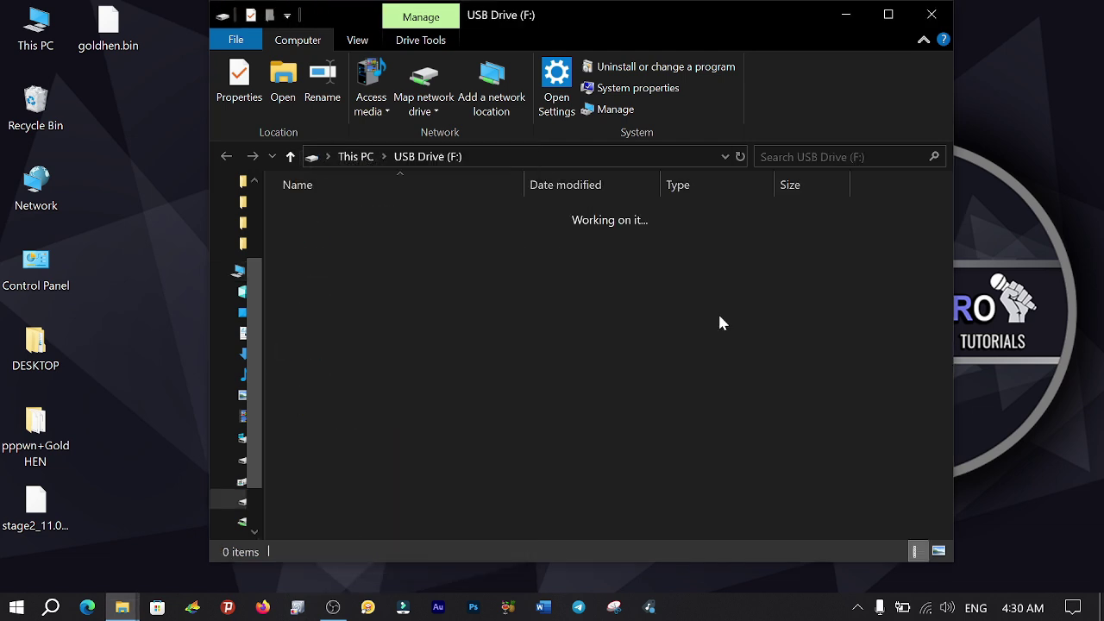
{"action": "left_click_drag", "start_coordinate": [103, 57], "coordinate": [475, 337]}
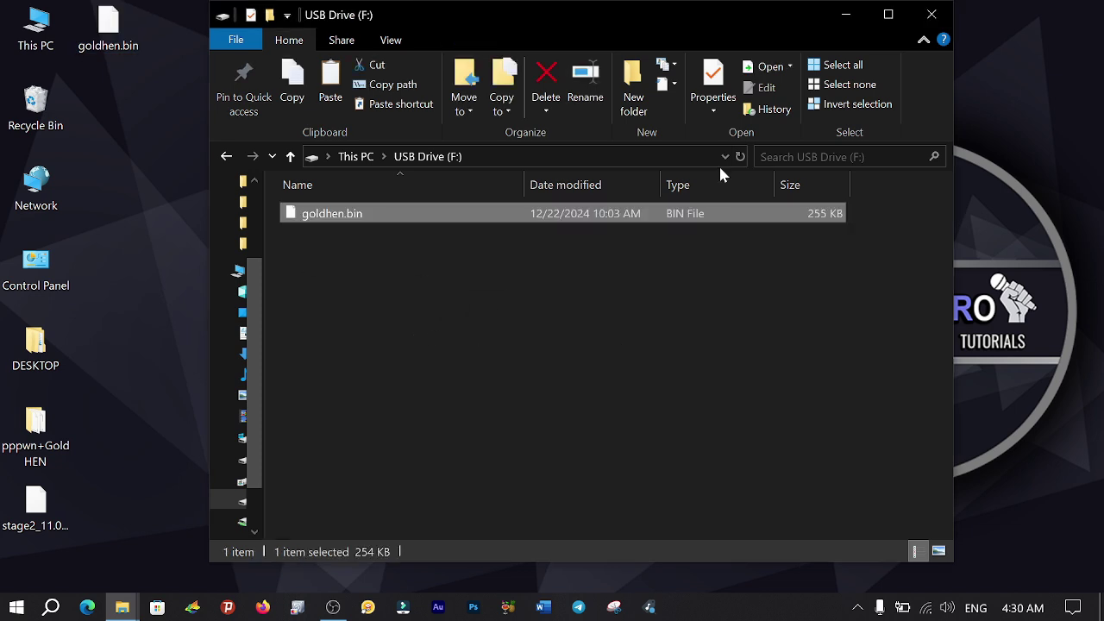
{"action": "left_click", "coordinate": [932, 15]}
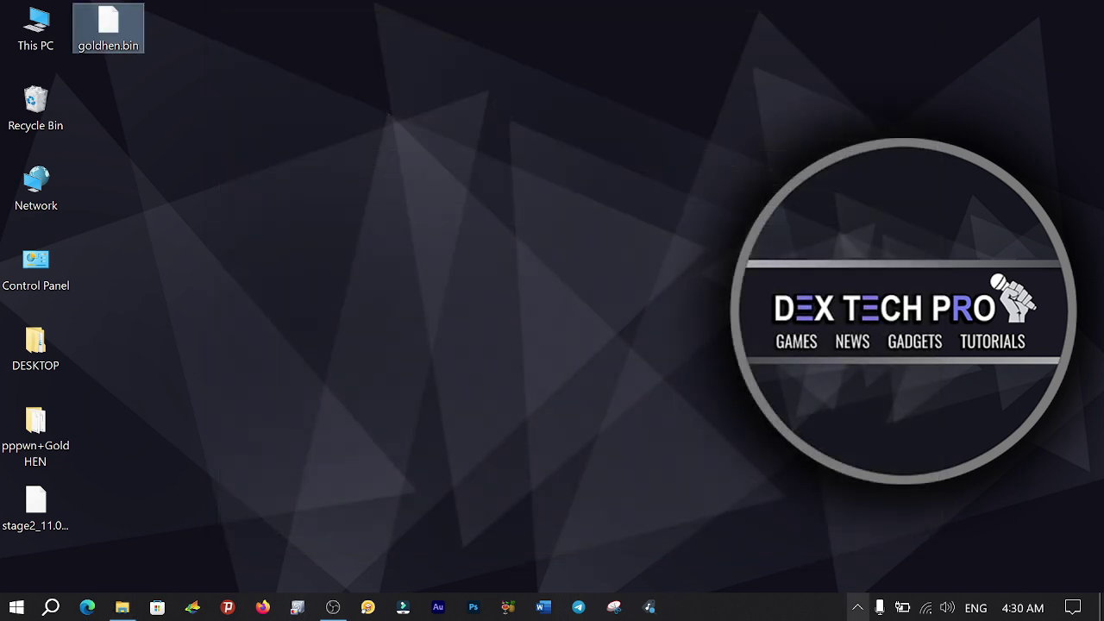
- Safely eject the USB disk from the PC
{"action": "left_click", "coordinate": [854, 608]}
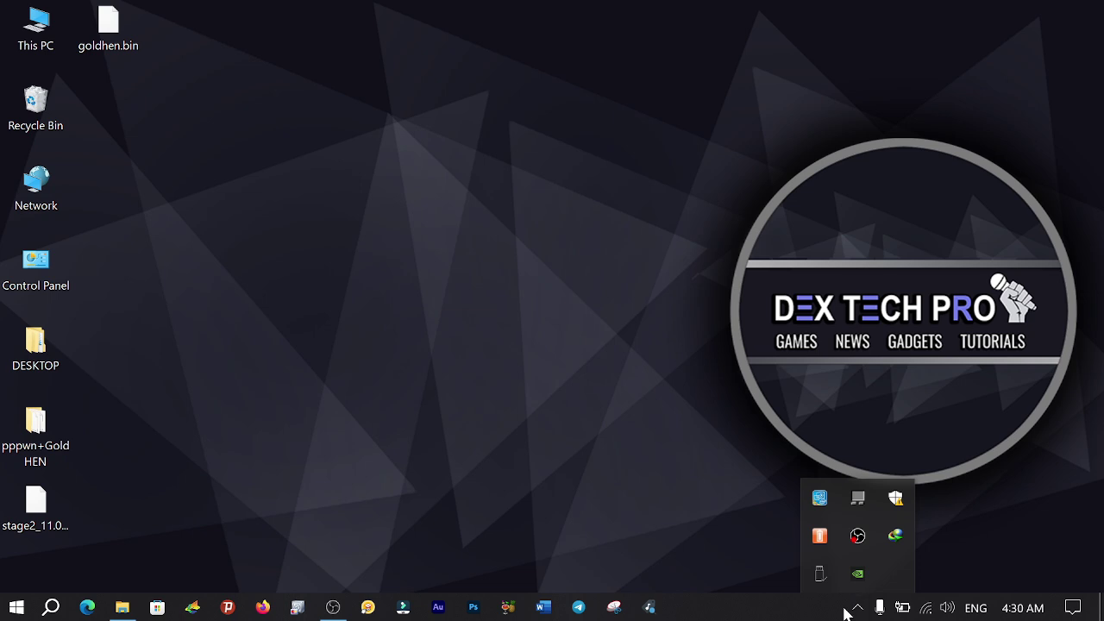
{"action": "left_click", "coordinate": [816, 583]}
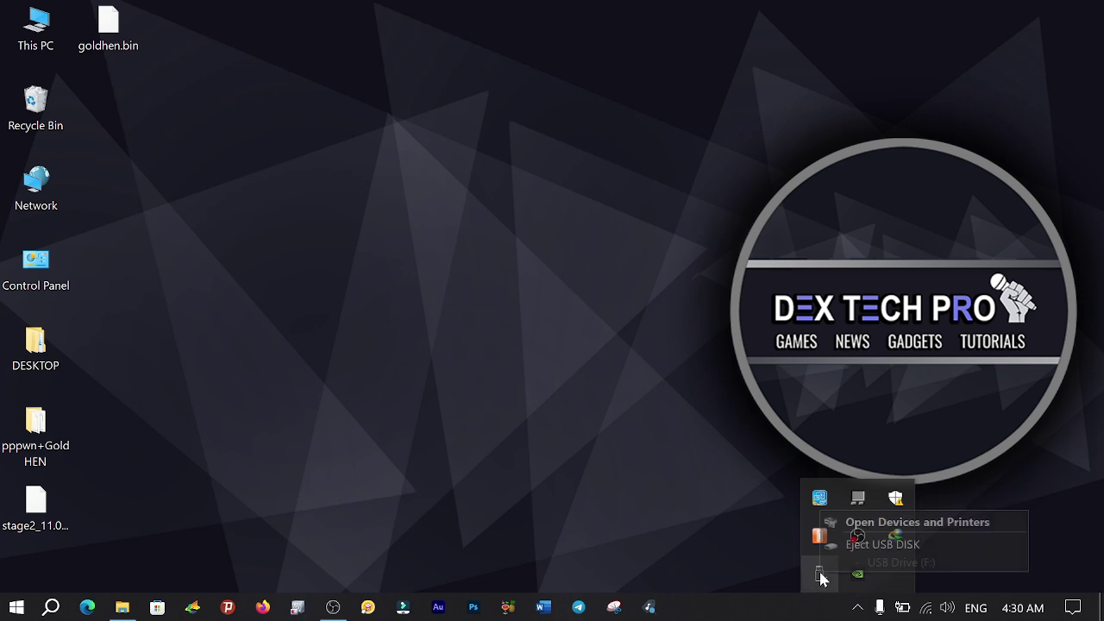
{"action": "left_click", "coordinate": [863, 543]}
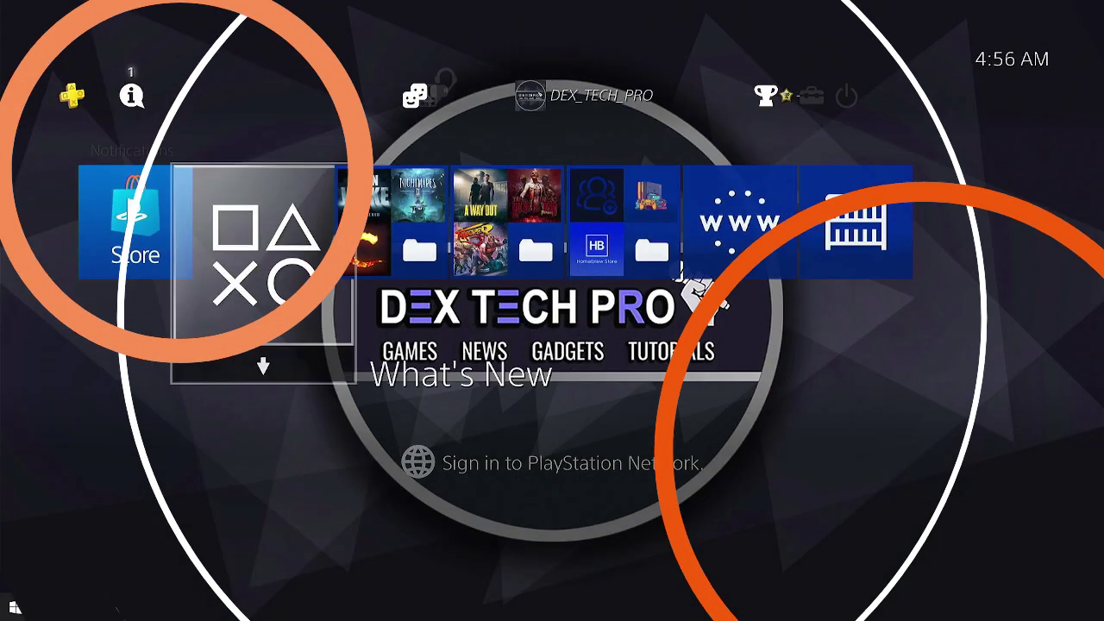
- On the PS4, go to the Network settings and enable Connect to the Internet
{"action": "key", "text": "Right"}
{"action": "key", "text": "Right"}
{"action": "key", "text": "Right"}
{"action": "key", "text": "Right"}
{"action": "key", "text": "Right"}
{"action": "key", "text": "Right"}
{"action": "key", "text": "Right"}
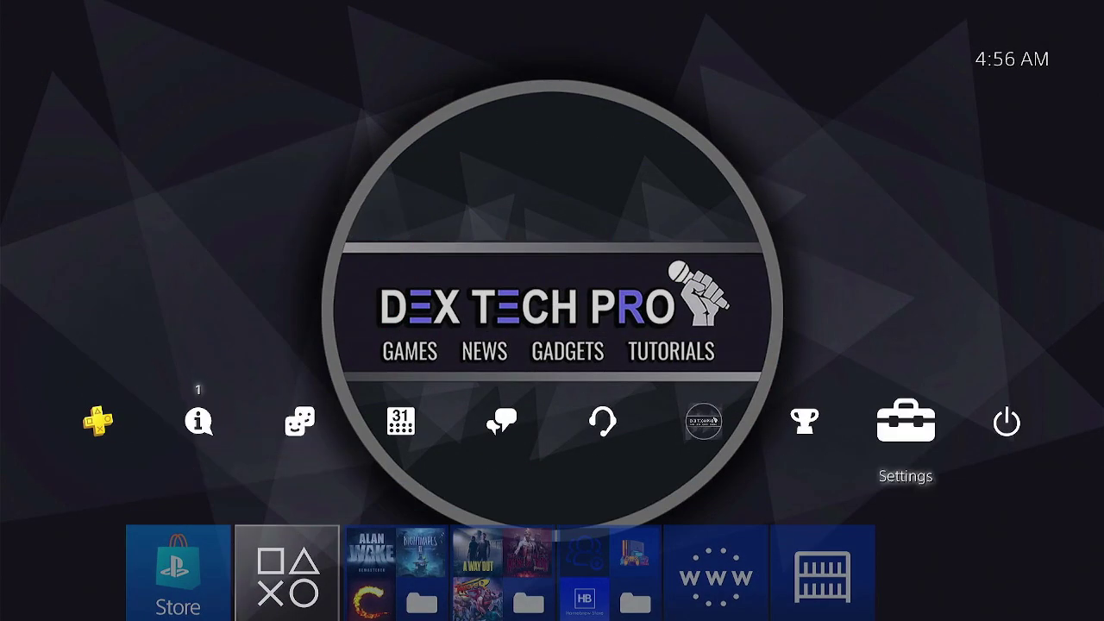
{"action": "key", "text": "Return"}
{"action": "key", "text": "Down"}
{"action": "key", "text": "Down"}
{"action": "key", "text": "Down"}
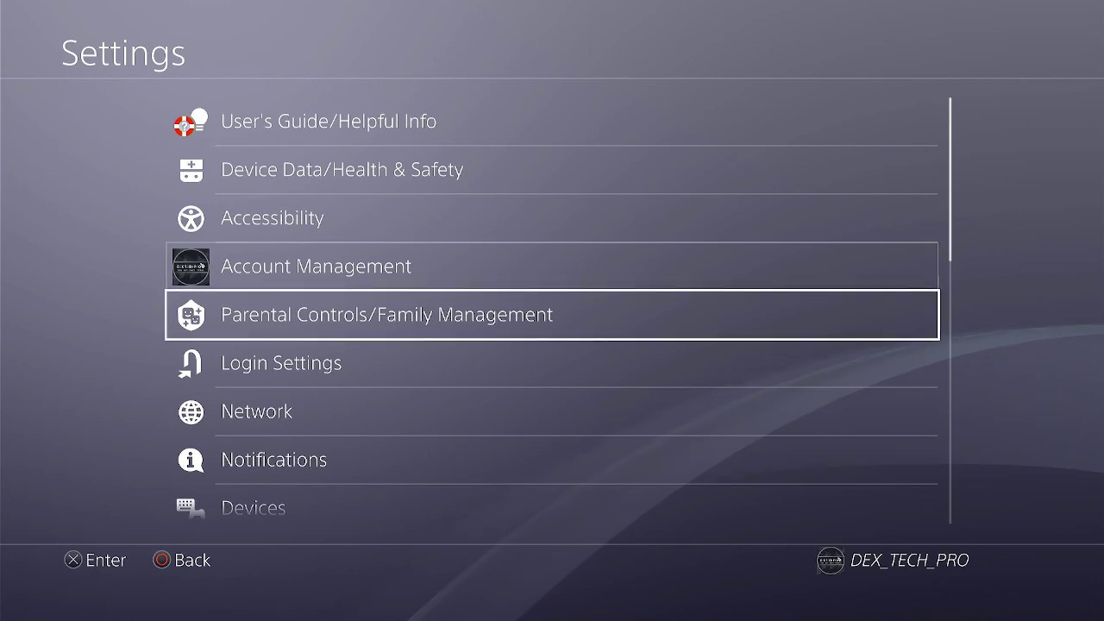
{"action": "key", "text": "Return"}
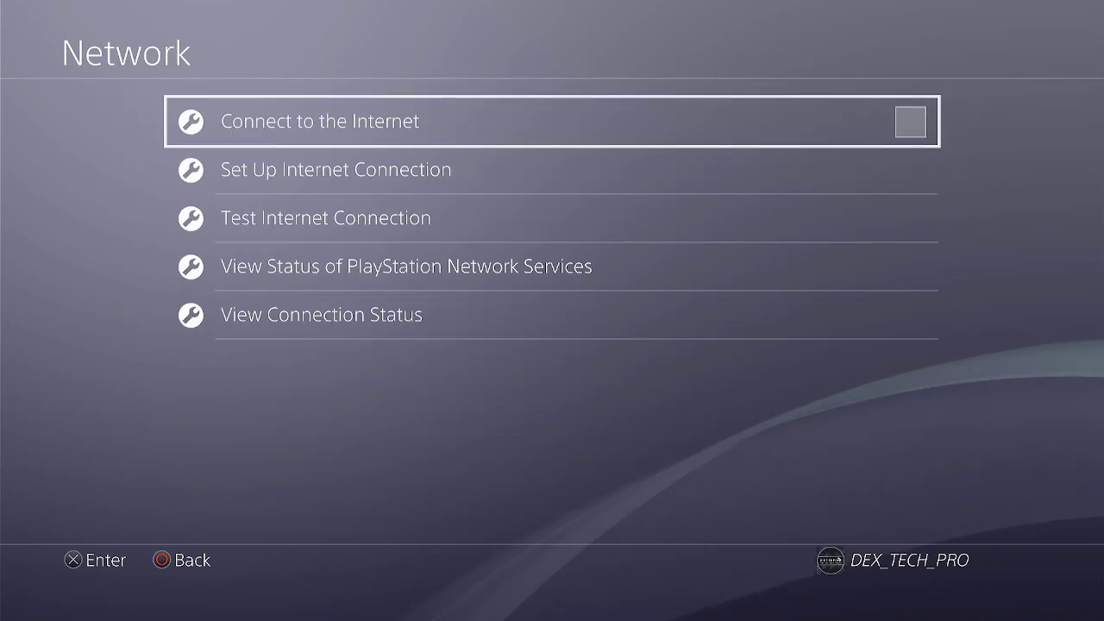
- Start a custom internet connection setup over a LAN cable and choose PPPoE for the IP address settings
{"action": "key", "text": "Down"}
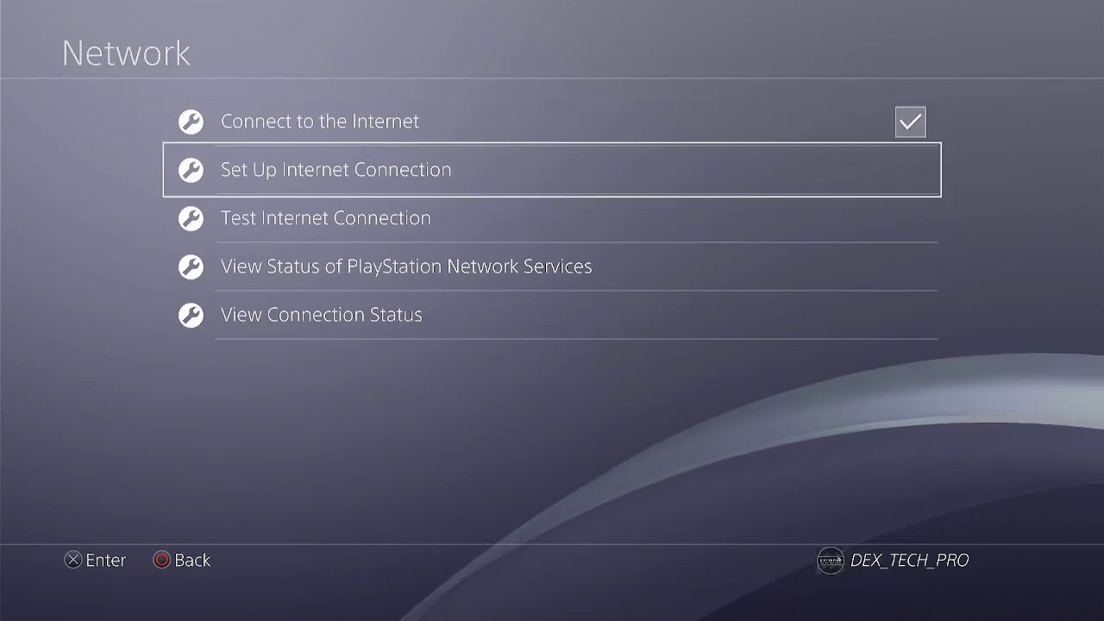
{"action": "key", "text": "Return"}
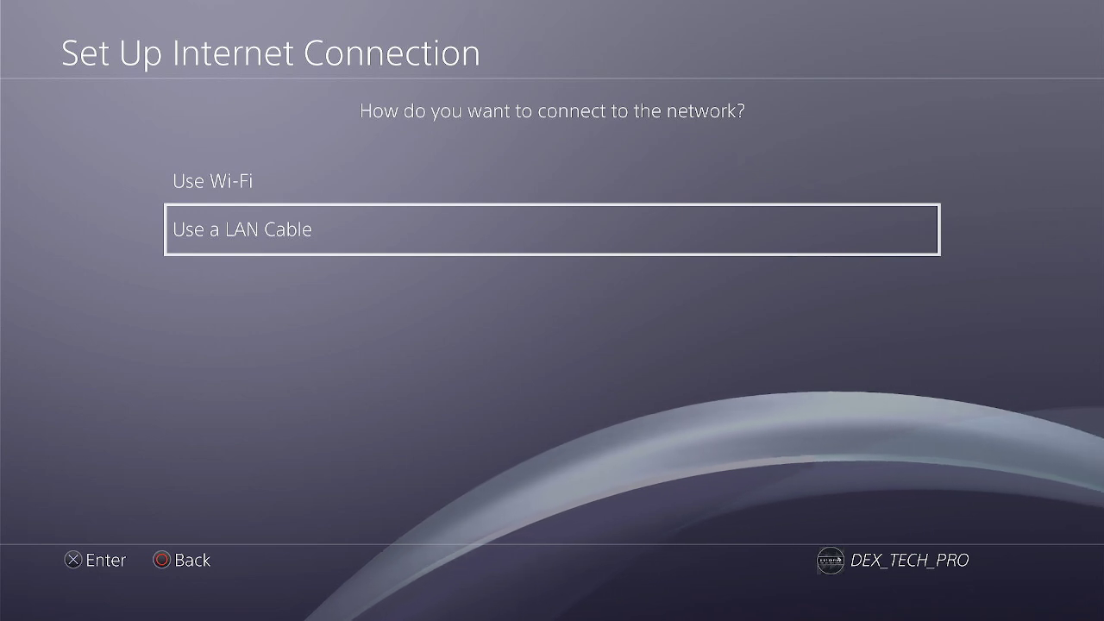
{"action": "key", "text": "Up"}
{"action": "key", "text": "Down"}
{"action": "key", "text": "Return"}
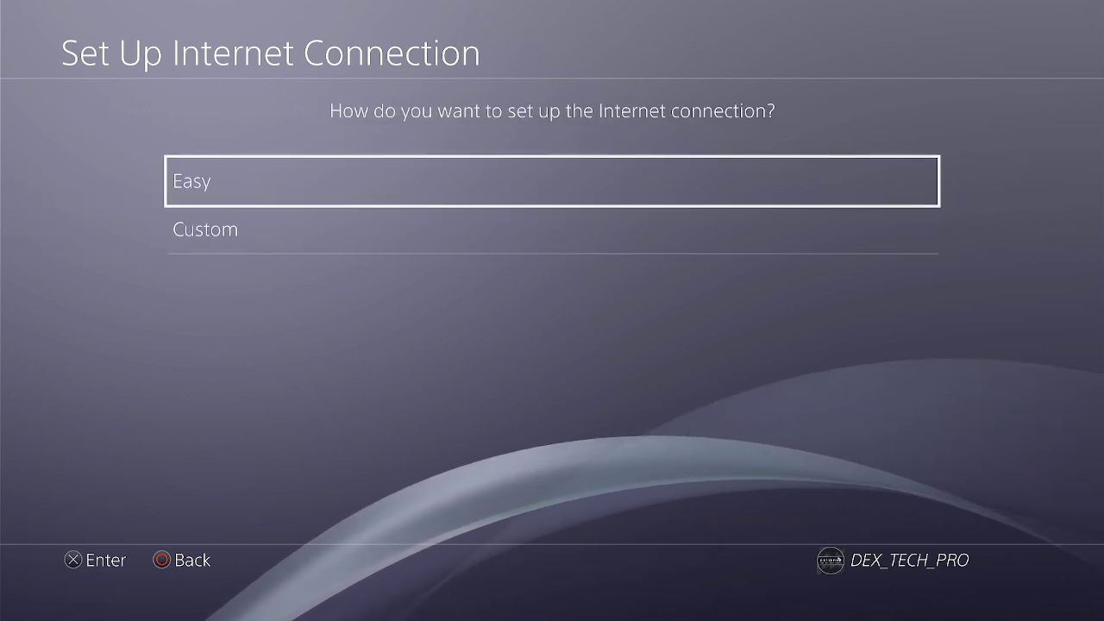
{"action": "key", "text": "Down"}
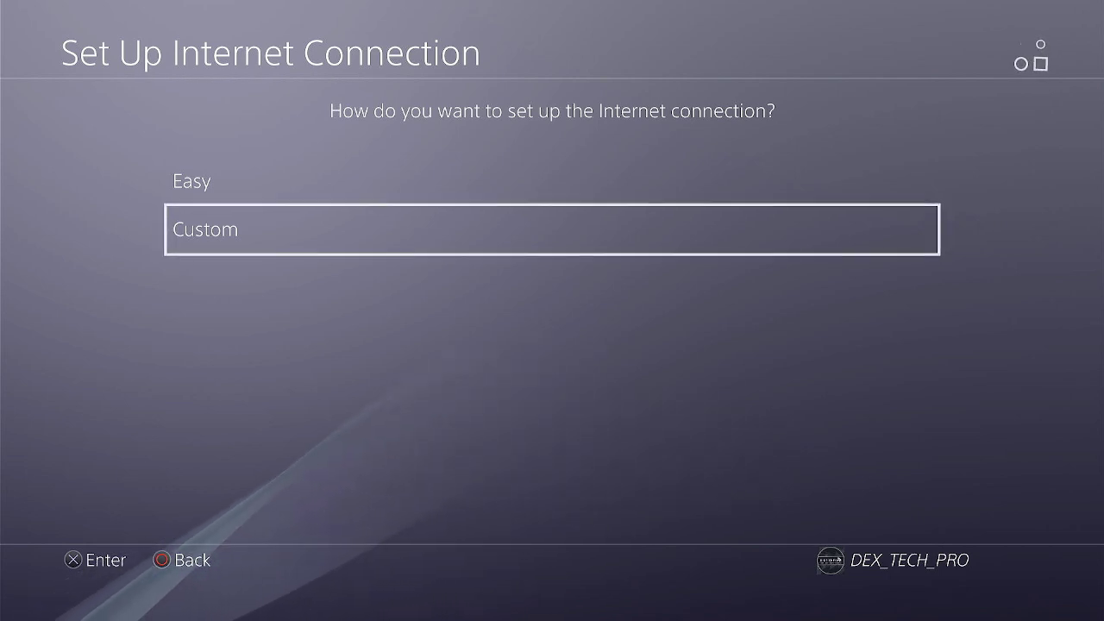
{"action": "key", "text": "Return"}
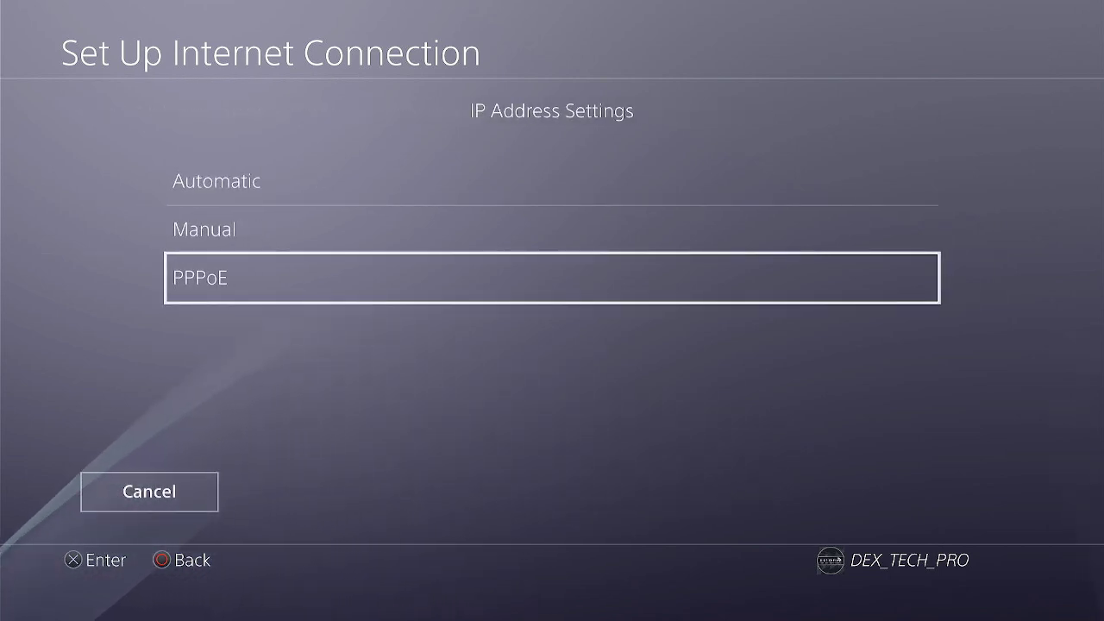
{"action": "key", "text": "Return"}
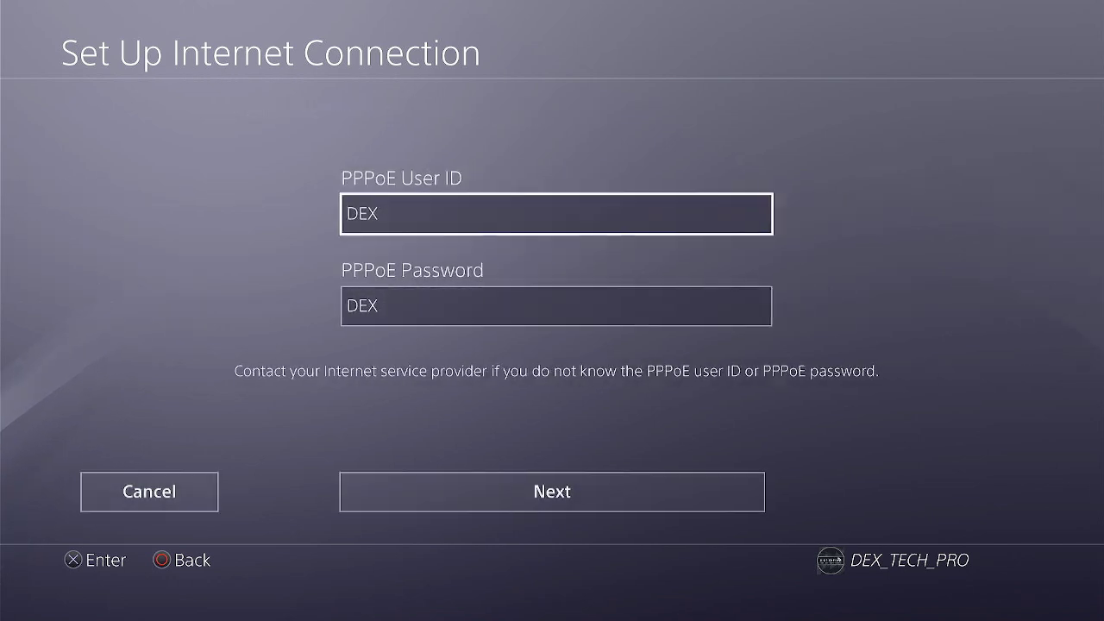
- Accept the filled-in PPPoE user ID and password, then finish the setup with automatic DNS, automatic MTU and no proxy server
{"action": "key", "text": "Down"}
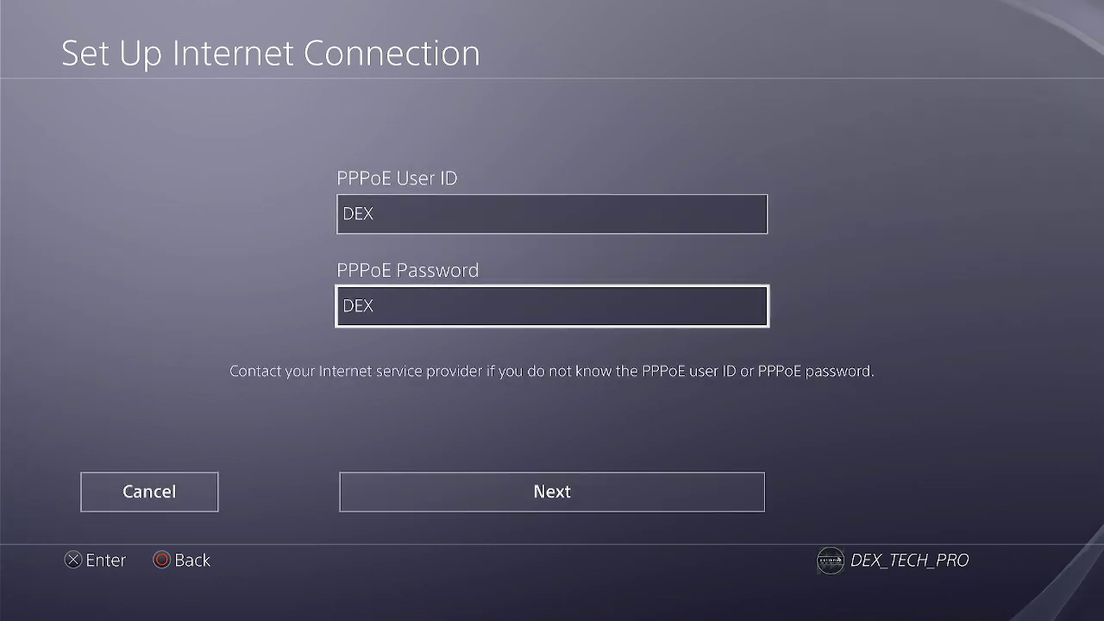
{"action": "key", "text": "Down"}
{"action": "key", "text": "Return"}
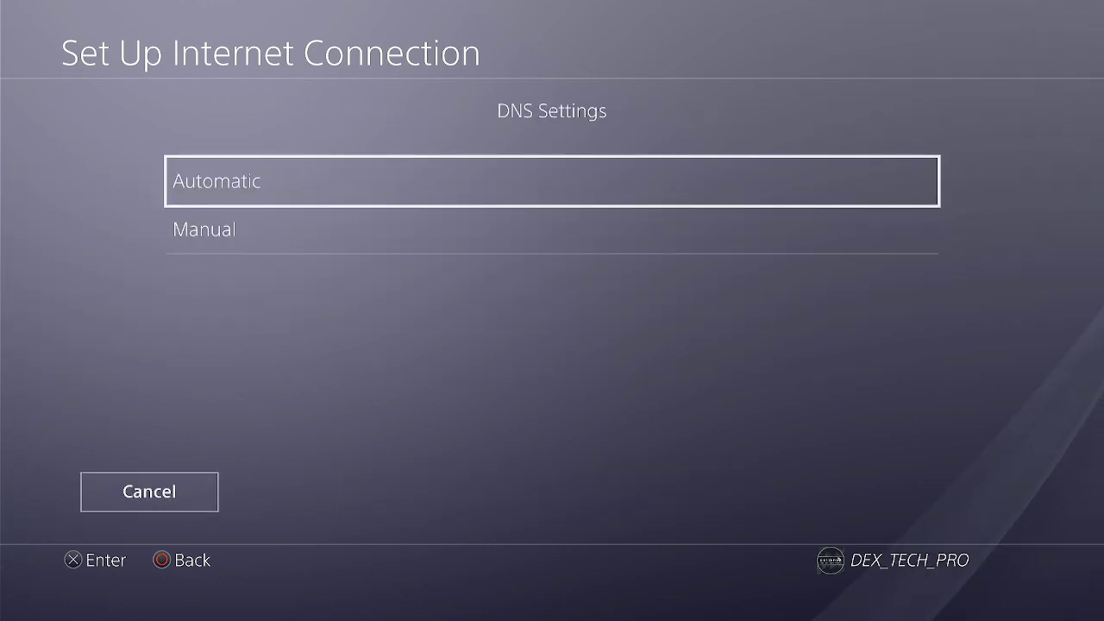
{"action": "key", "text": "Return"}
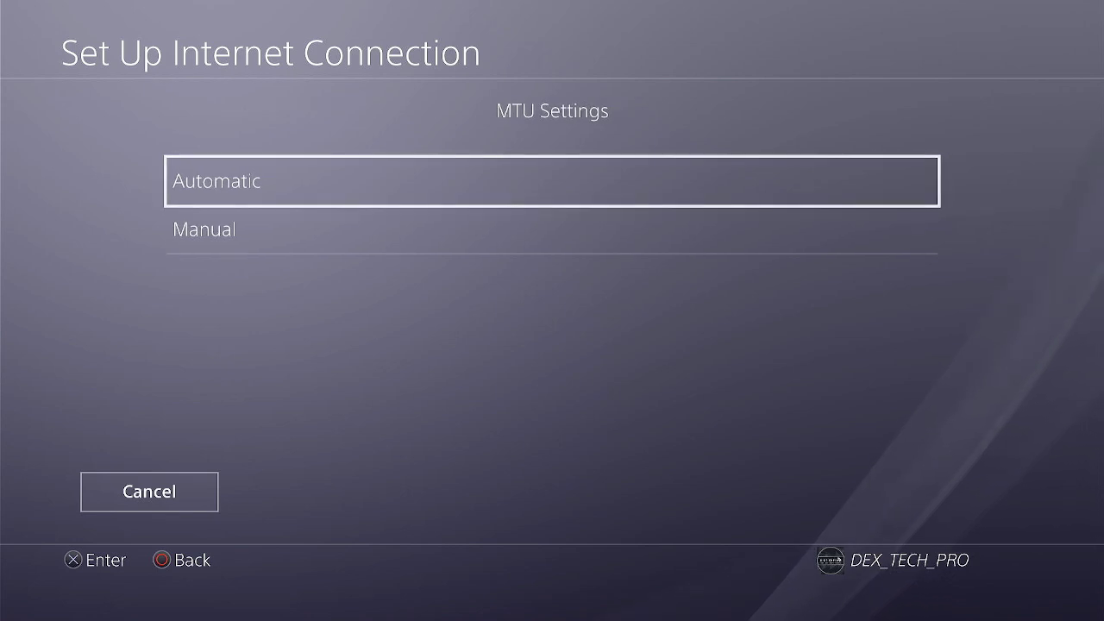
{"action": "key", "text": "Return"}
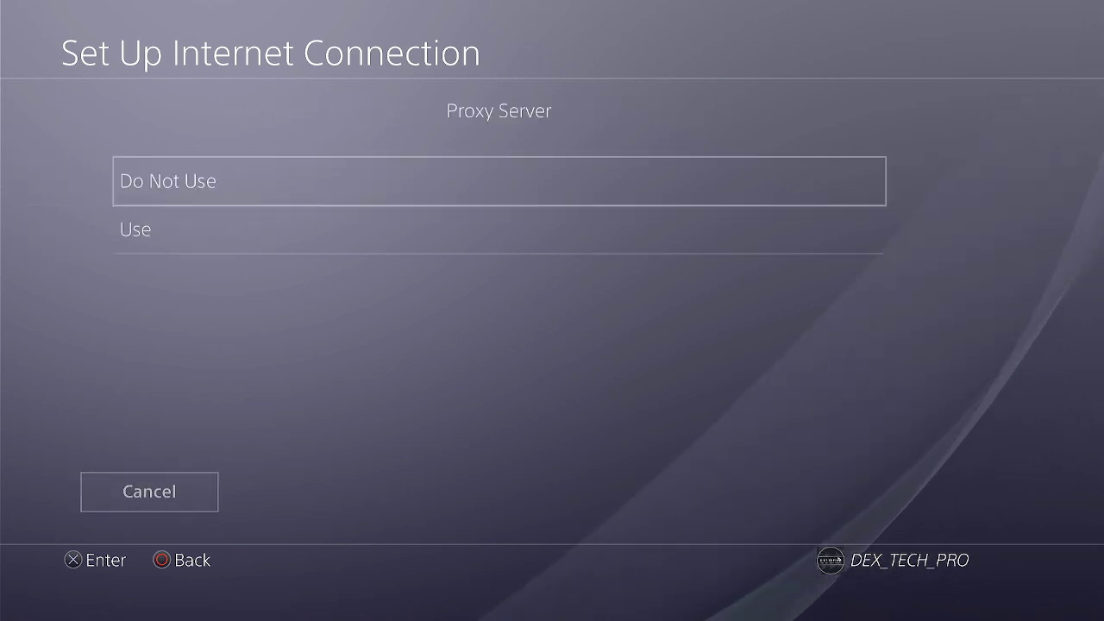
{"action": "key", "text": "Return"}
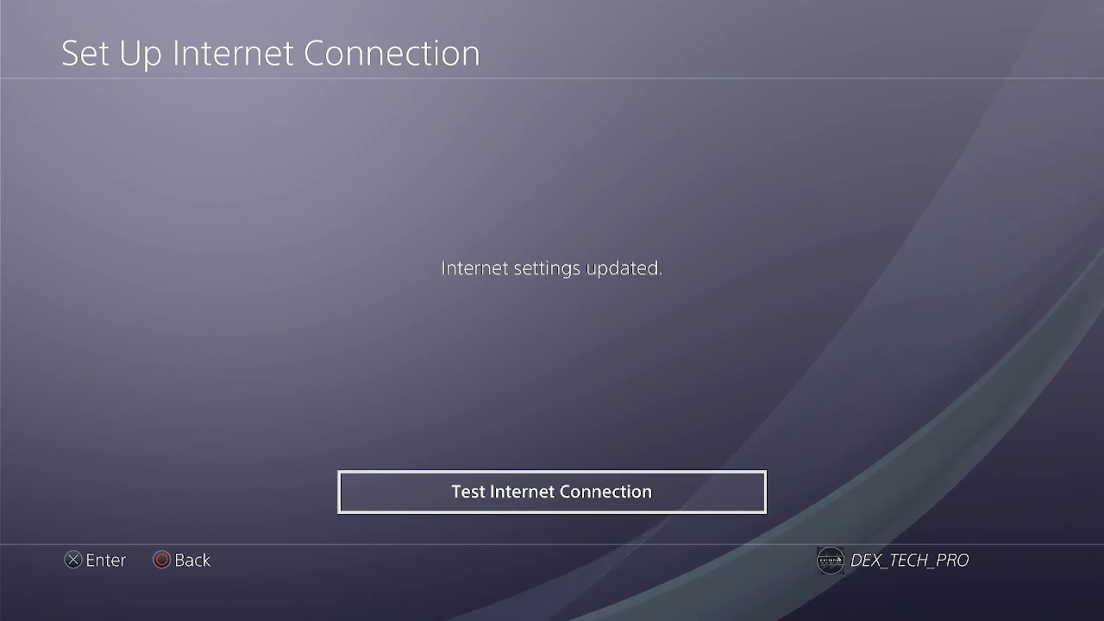
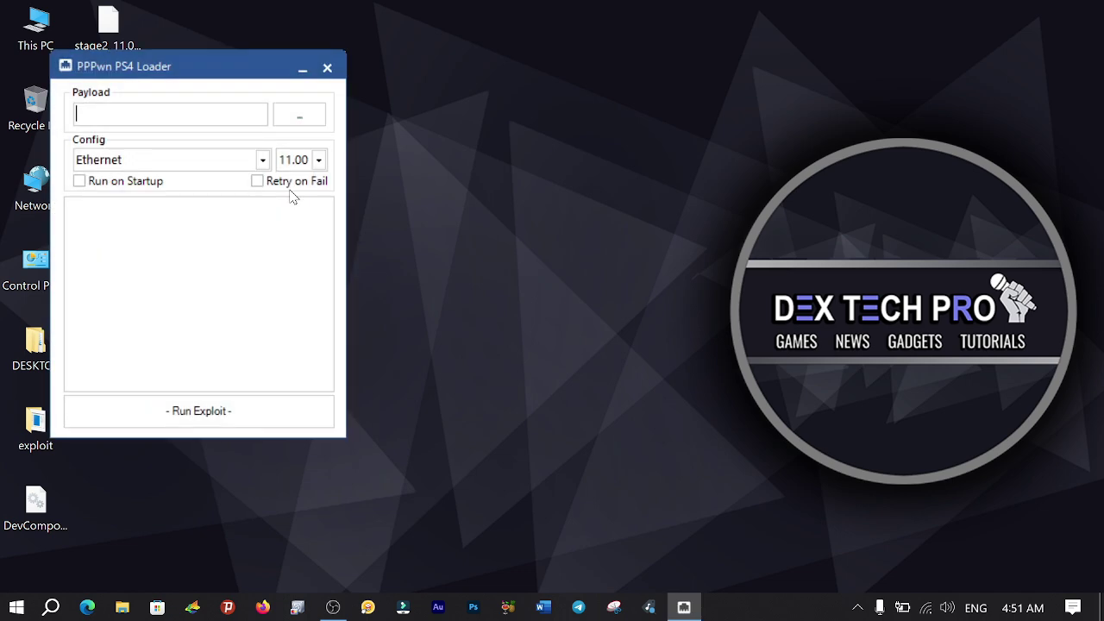
- Switch to PPPwn PS4 Loader on the PC and open the file dialog for choosing the payload
{"action": "left_click", "coordinate": [302, 120]}
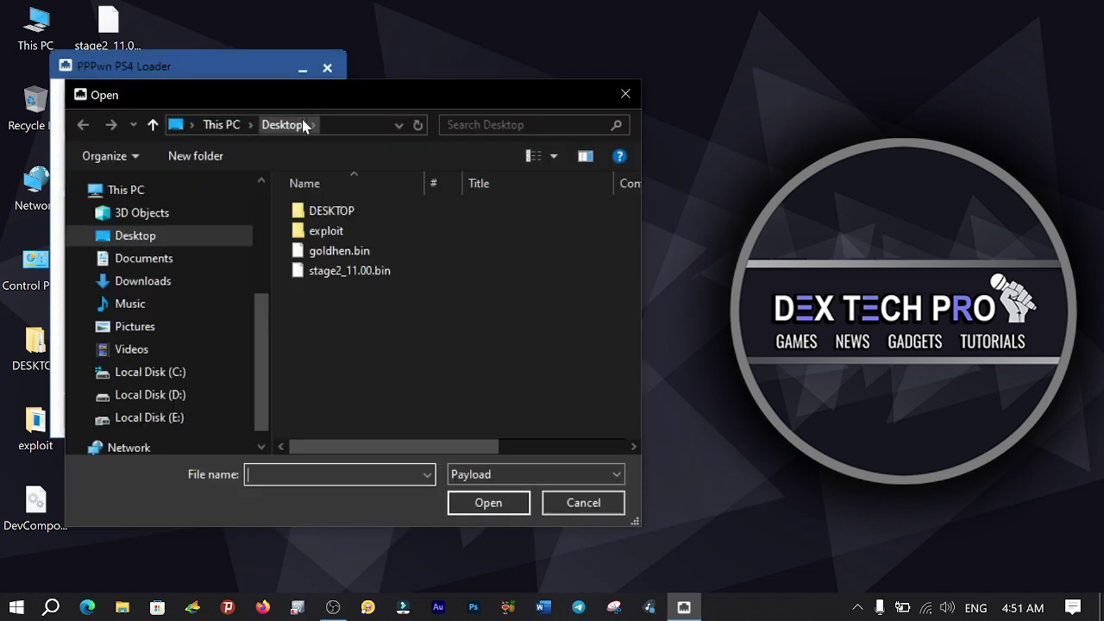
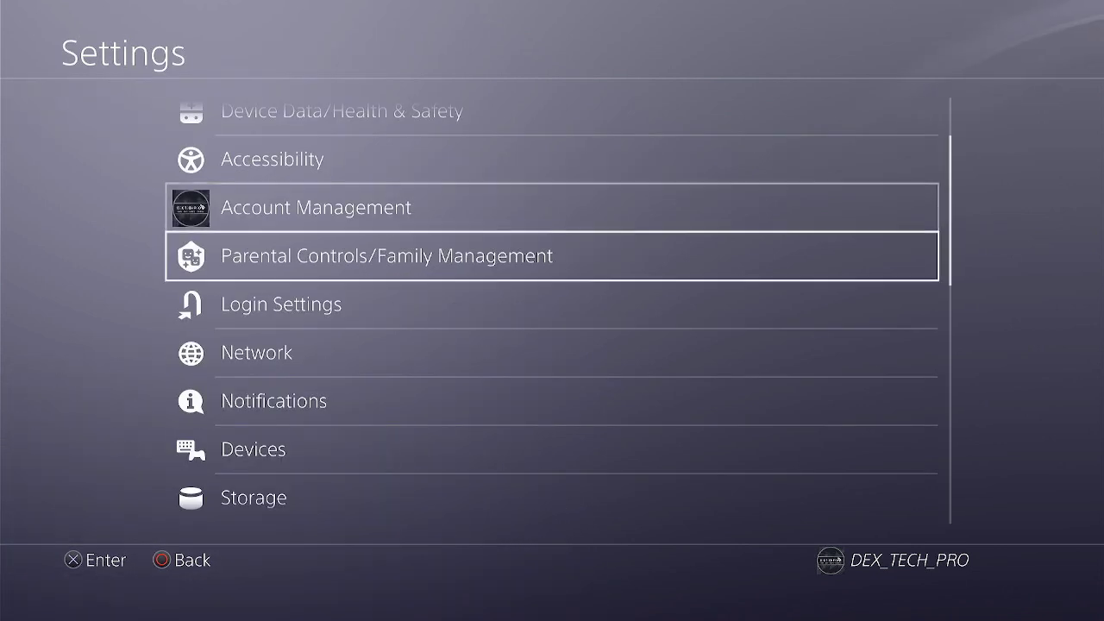
- On the PS4, open the System Information page to check the system software and GoldHEN versions
{"action": "key", "text": "Down"}
{"action": "key", "text": "Down"}
{"action": "key", "text": "Down"}
{"action": "key", "text": "Down"}
{"action": "key", "text": "Down"}
{"action": "key", "text": "Down"}
{"action": "key", "text": "Down"}
{"action": "key", "text": "Down"}
{"action": "key", "text": "Down"}
{"action": "key", "text": "Down"}
{"action": "key", "text": "Down"}
{"action": "key", "text": "Down"}
{"action": "key", "text": "Down"}
{"action": "key", "text": "Down"}
{"action": "key", "text": "Down"}
{"action": "key", "text": "Down"}
{"action": "key", "text": "Down"}
{"action": "key", "text": "Down"}
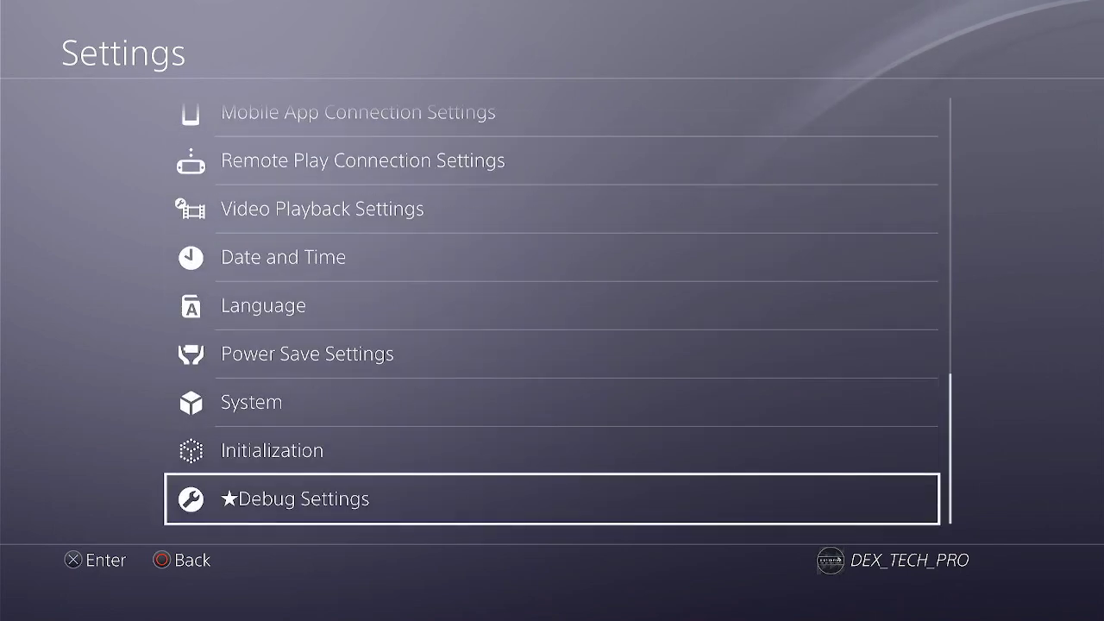
{"action": "key", "text": "Up"}
{"action": "key", "text": "Up"}
{"action": "key", "text": "Return"}
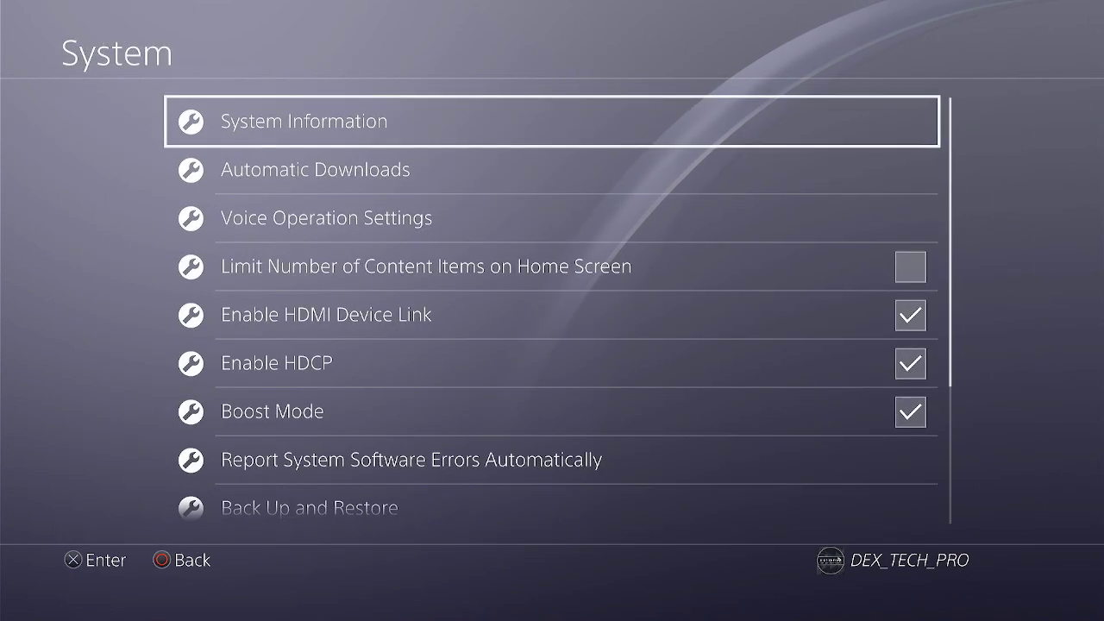
{"action": "key", "text": "Return"}
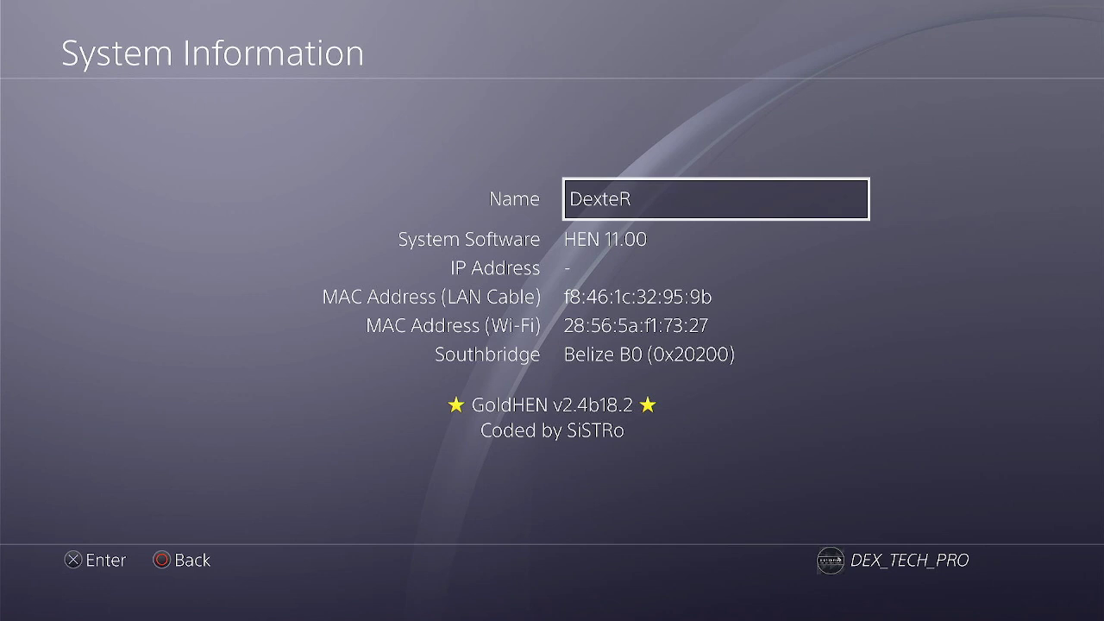